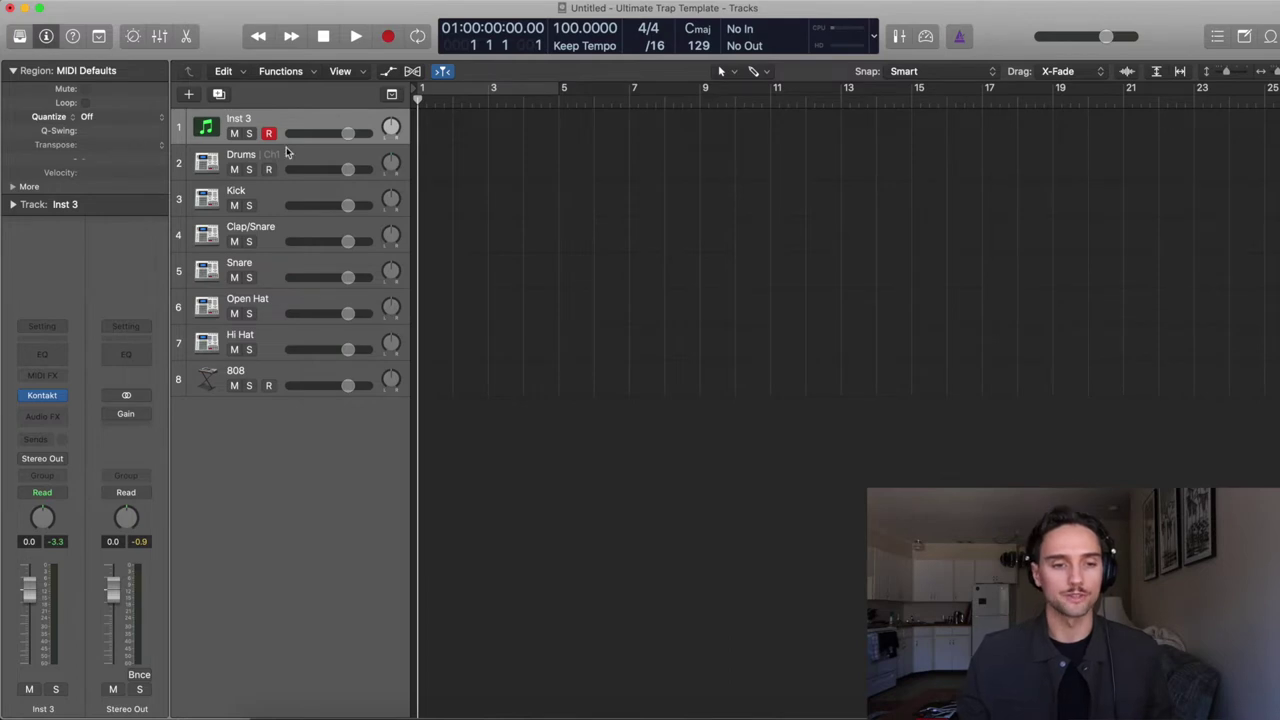
Step: Select the Drums track, then tracks 2 through 8, then the Inst 3 track
left_click(285, 151)
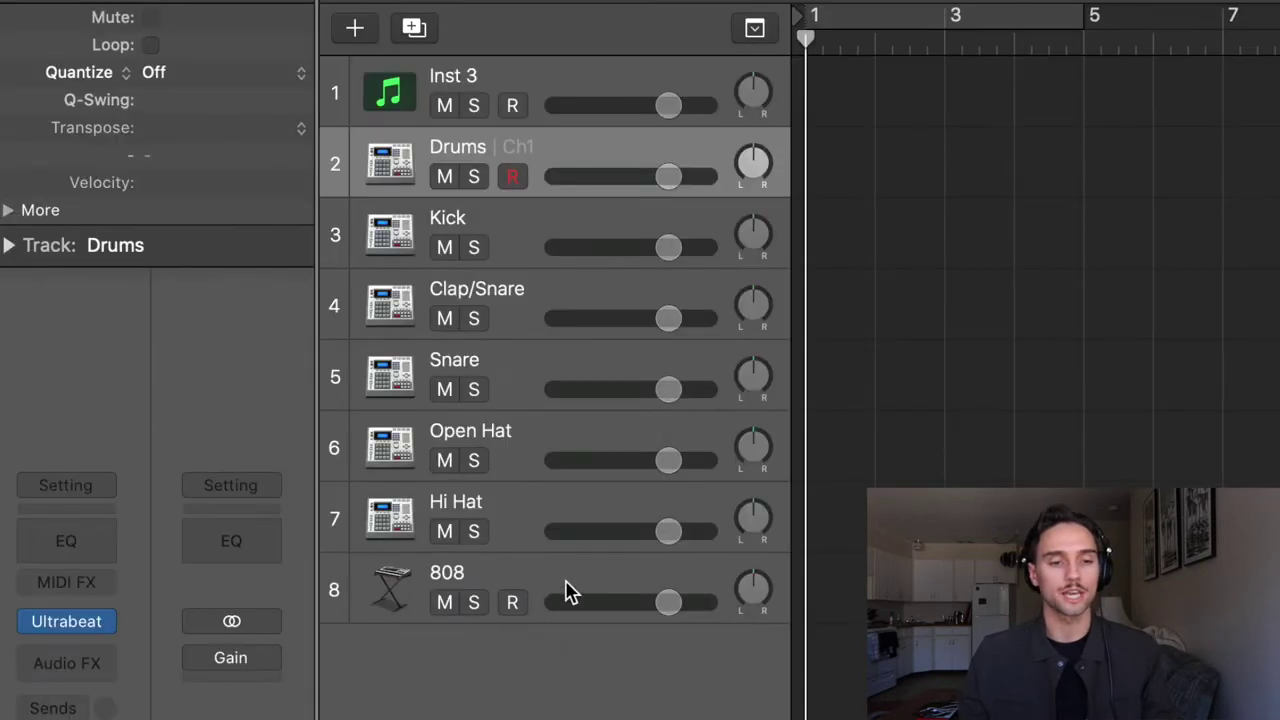
left_click(566, 591, "shift")
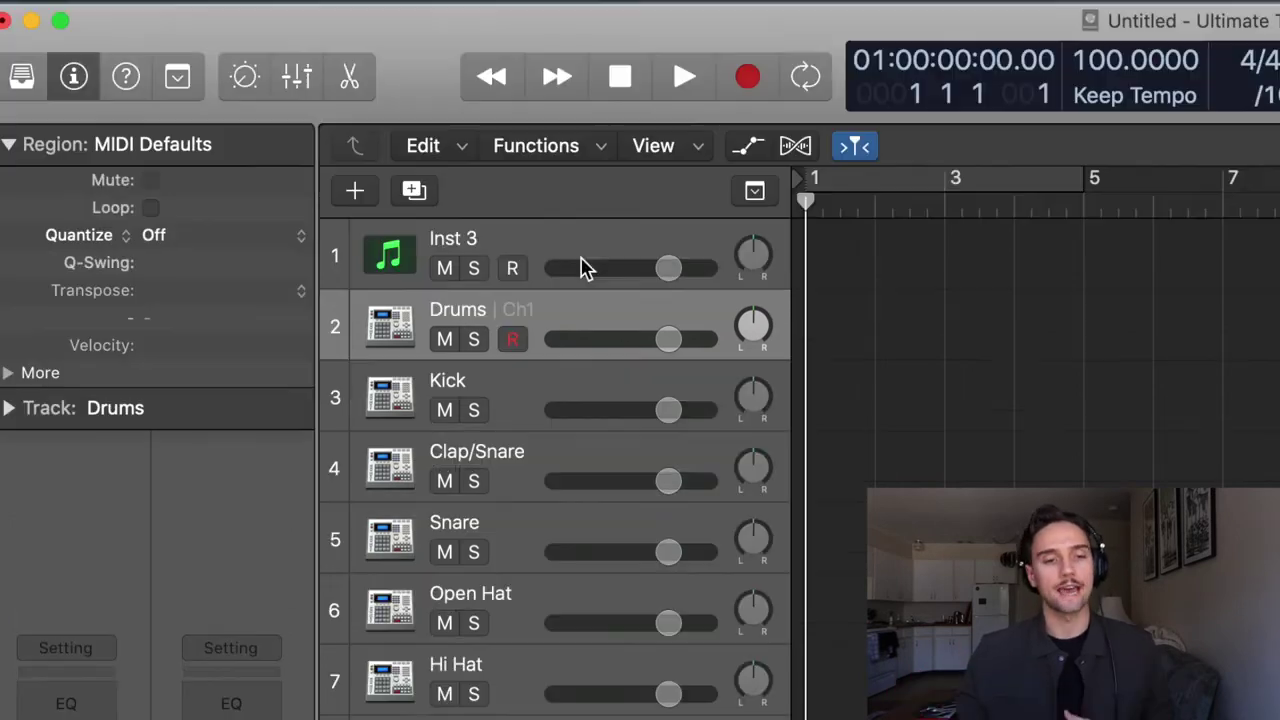
left_click(580, 255)
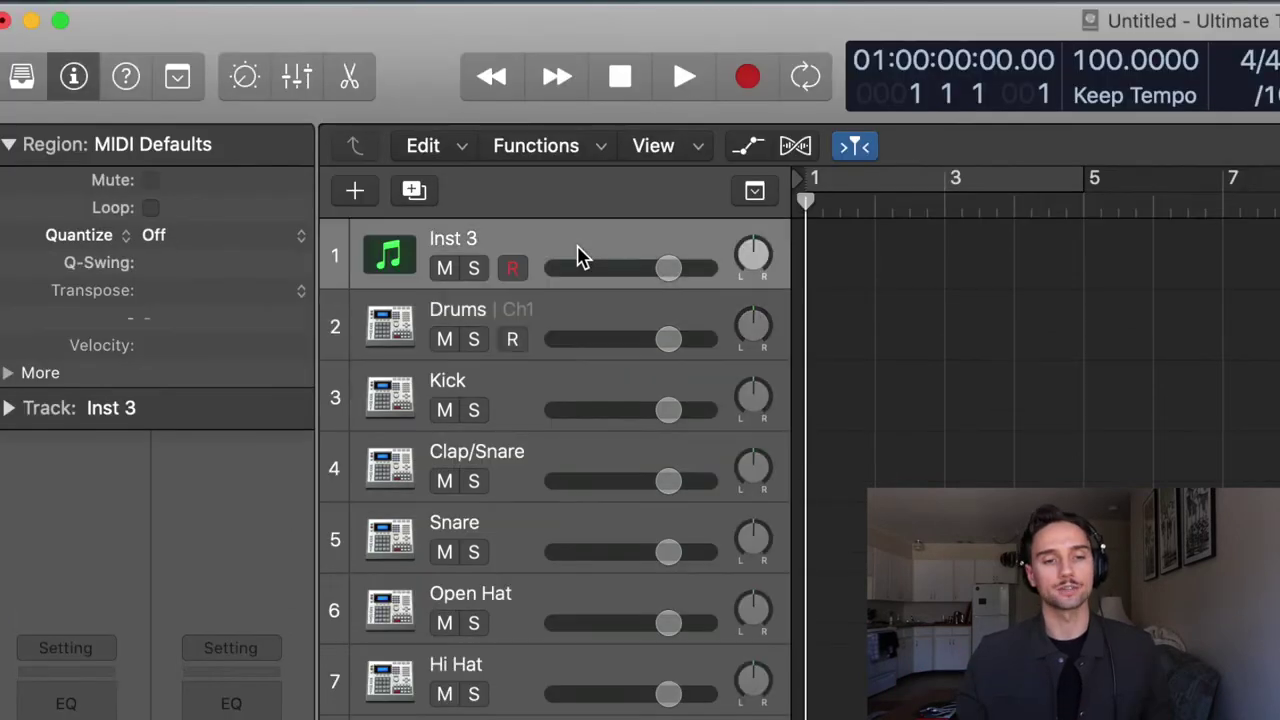
Step: Rename the Inst 3 track to 'Output Exhale'
double_click(452, 240)
type("le")
key("Return")
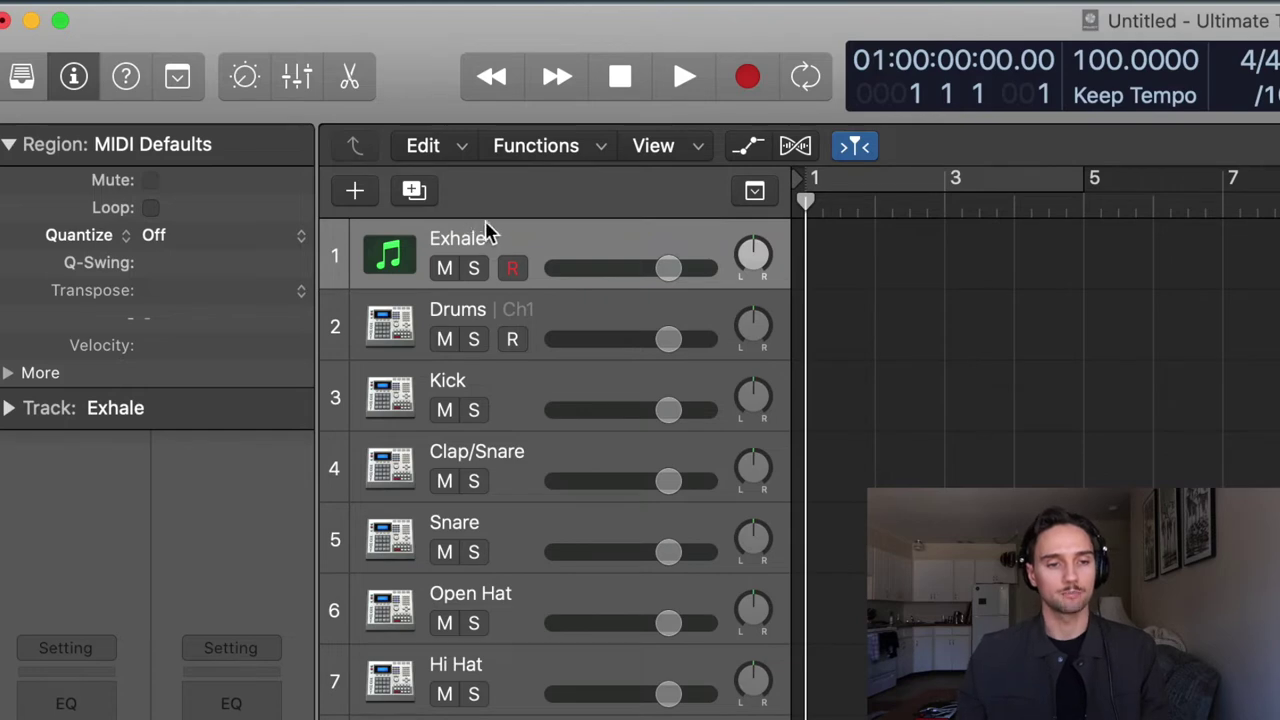
double_click(487, 234)
type("Output")
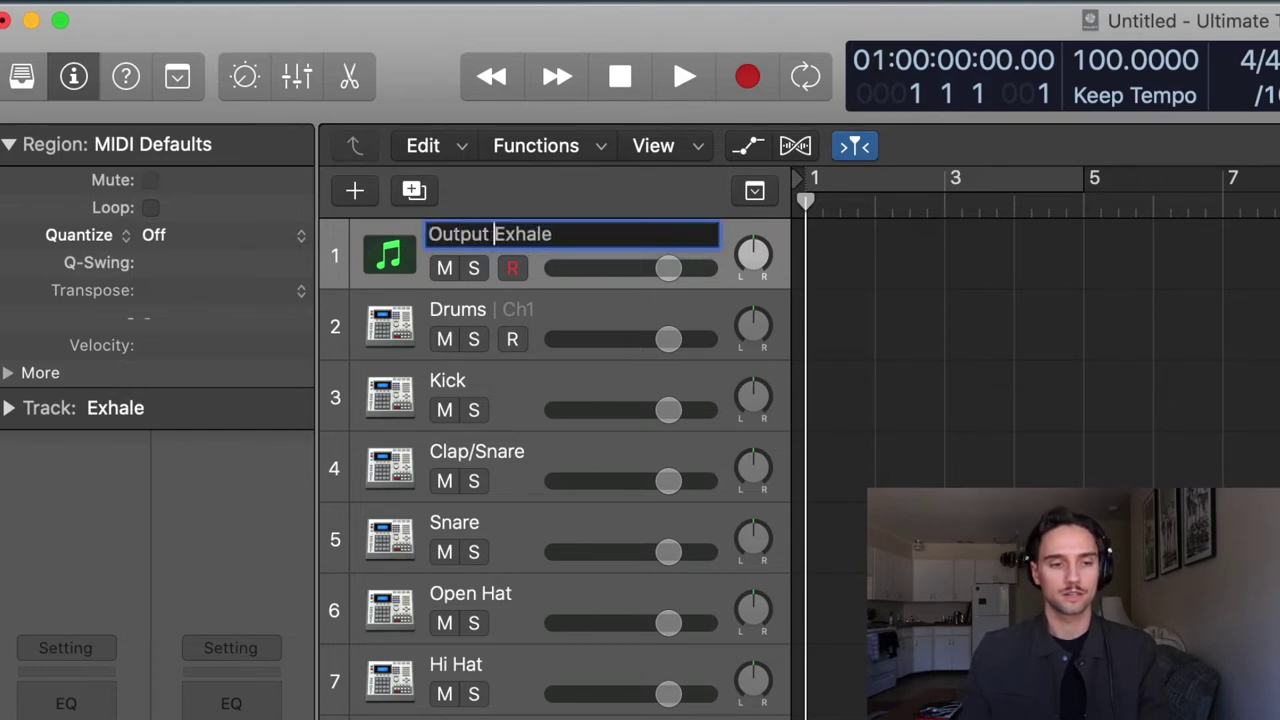
key("Return")
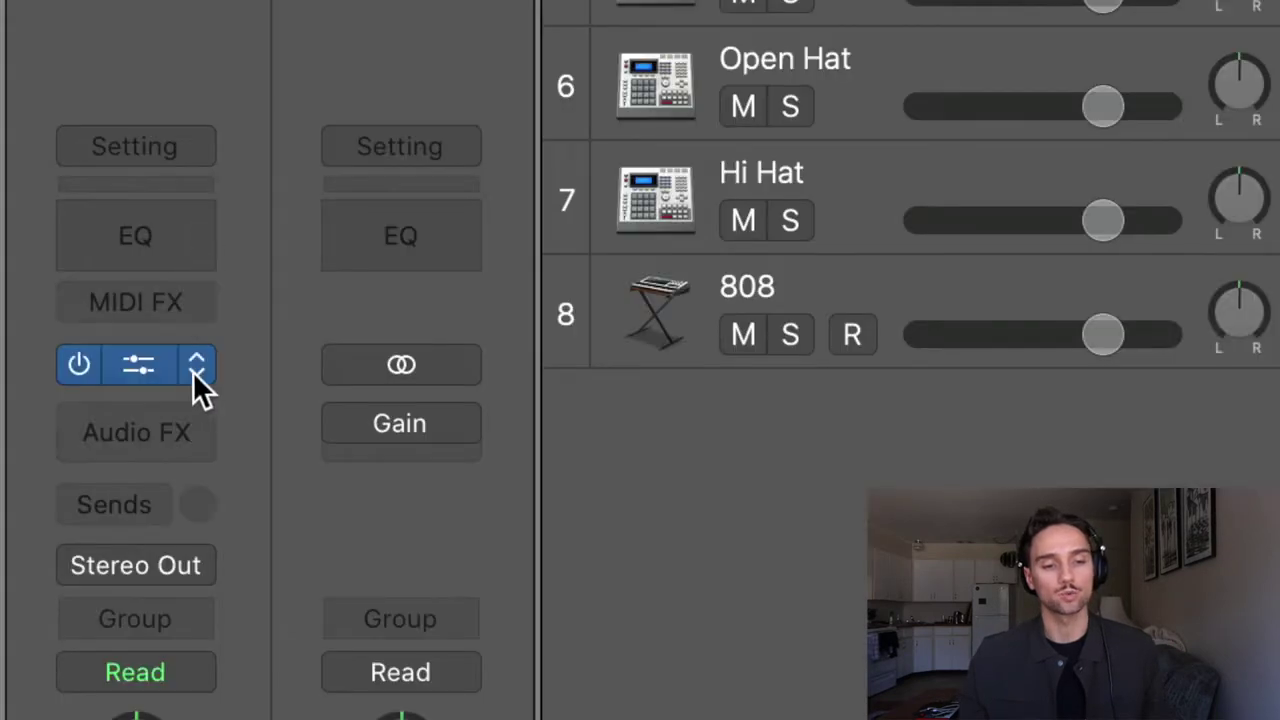
left_click(139, 363)
Step: Move the Output Exhale Kontakt window aside and show the Musical Typing keyboard
left_click_drag(420, 44, 769, 72)
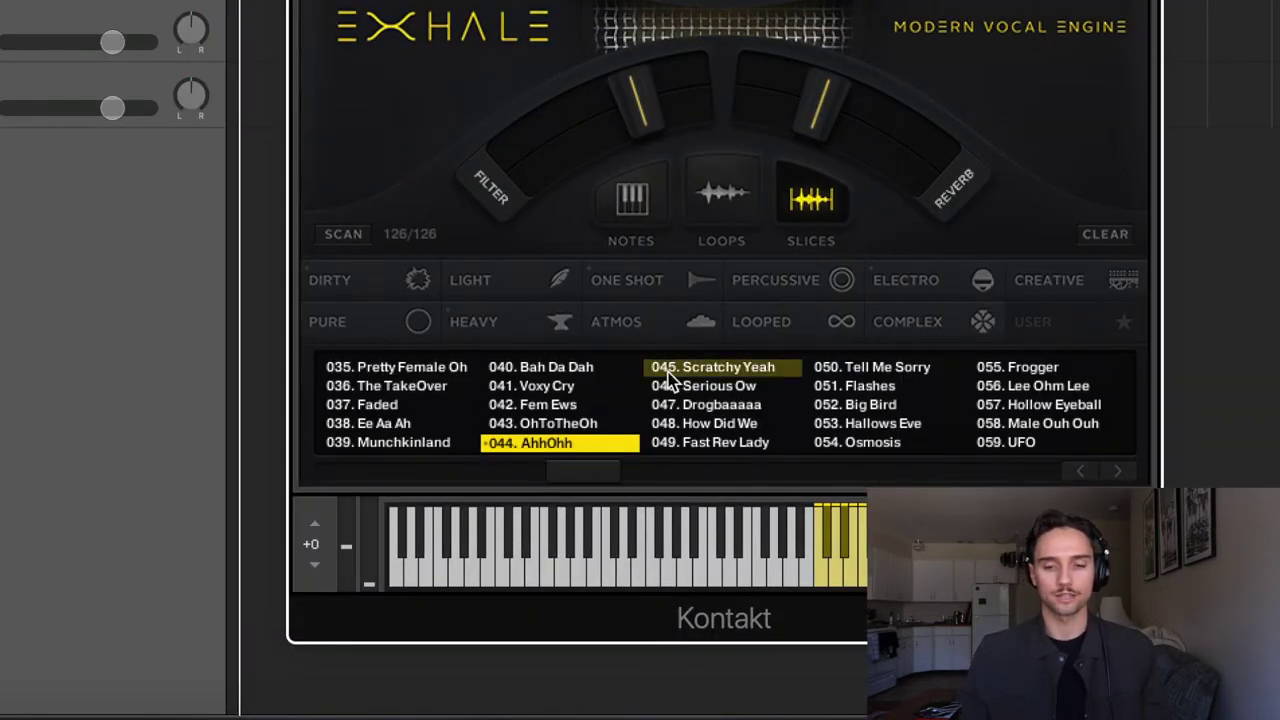
key("super+k")
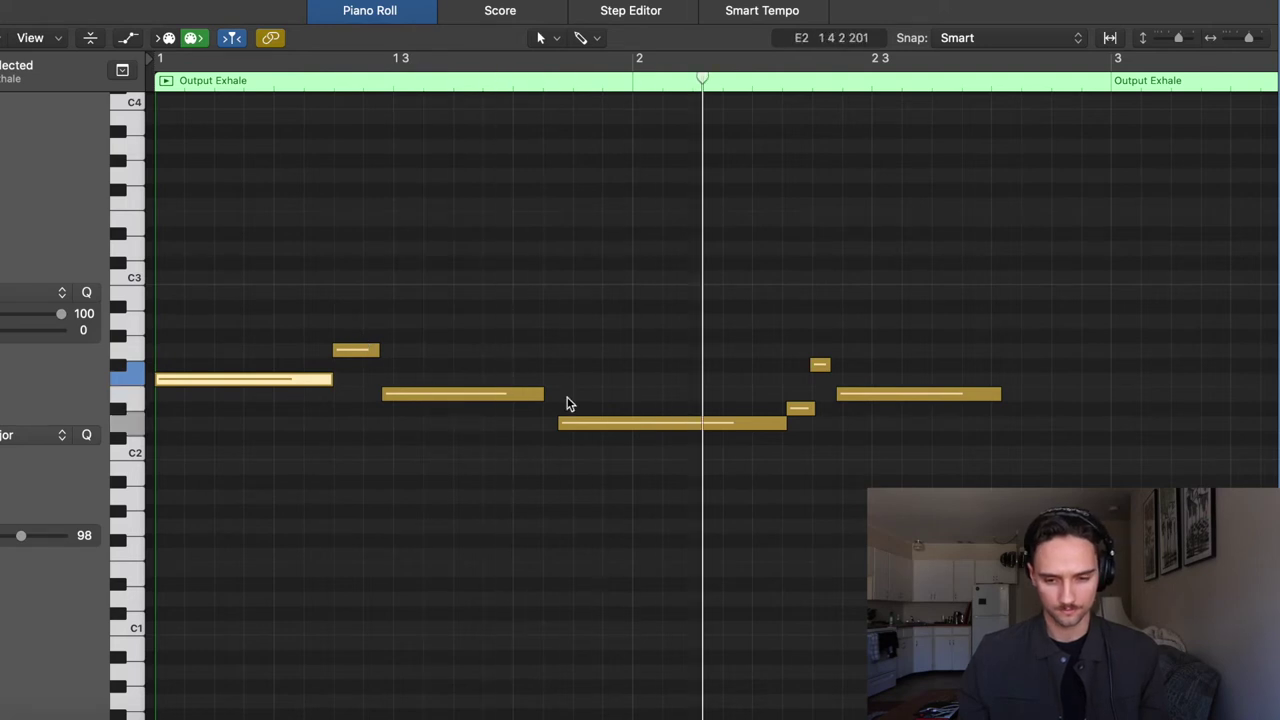
Step: Lengthen the third Exhale note to reach the following note, then stop playback
left_click_drag(543, 395, 566, 397)
key("space")
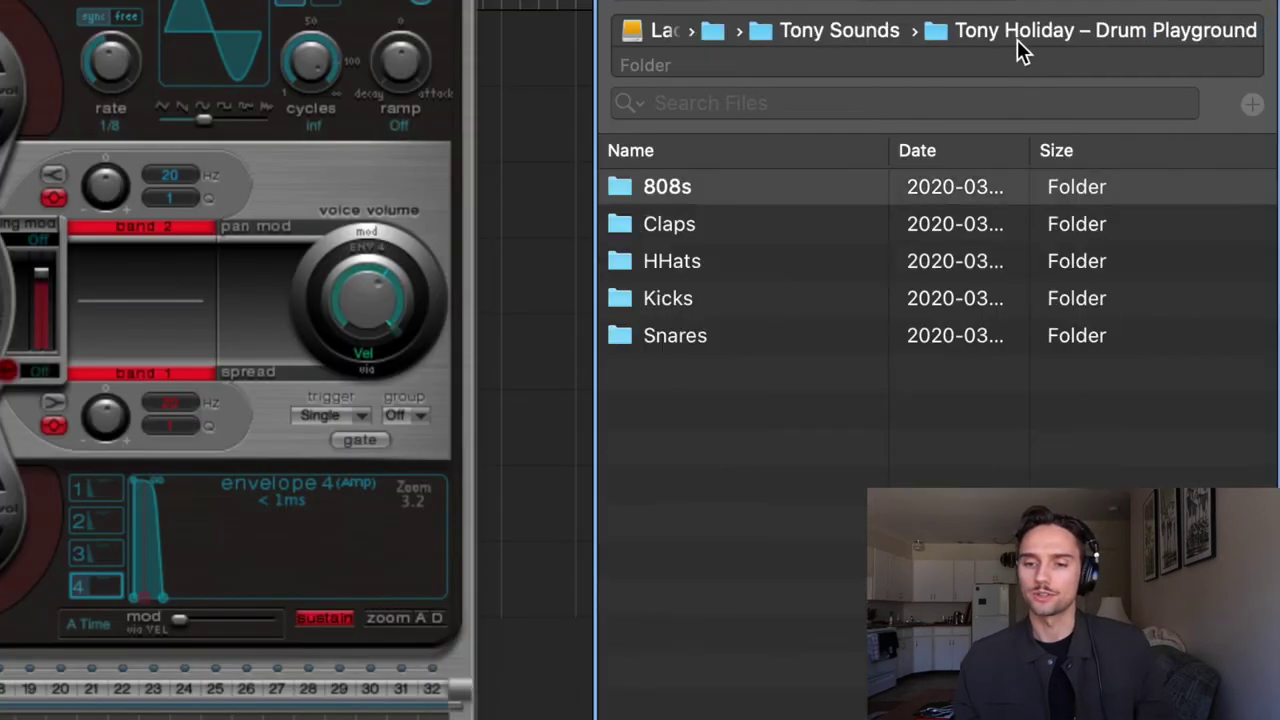
Step: Load HHat Holiday1 and Kick Holiday3 samples onto their Ultrabeat voices
double_click(732, 261)
left_click(790, 222)
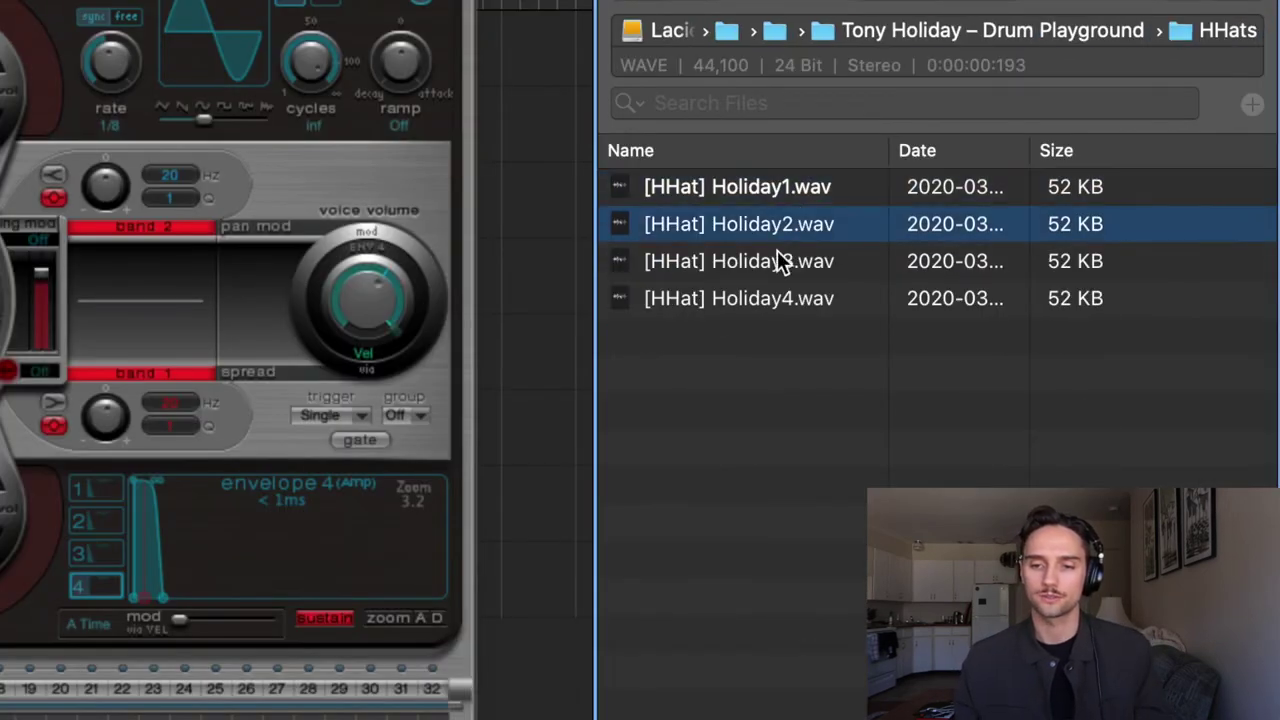
left_click(780, 190)
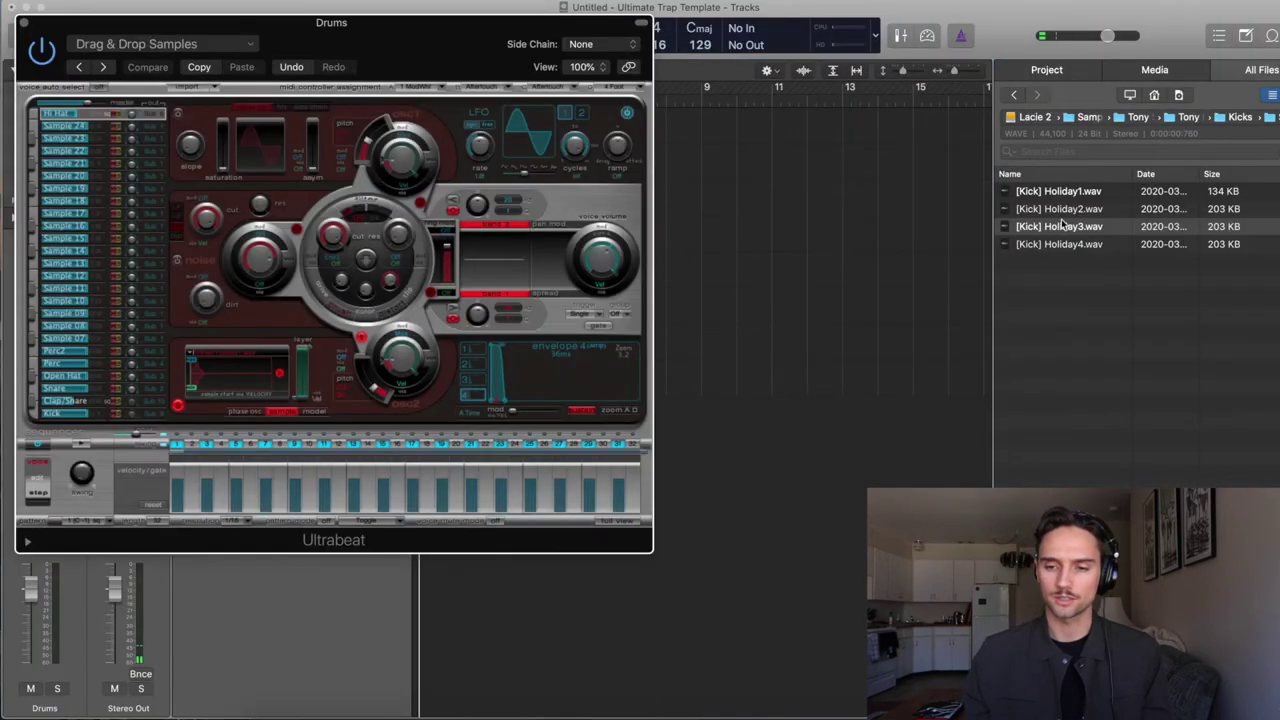
left_click(1062, 226)
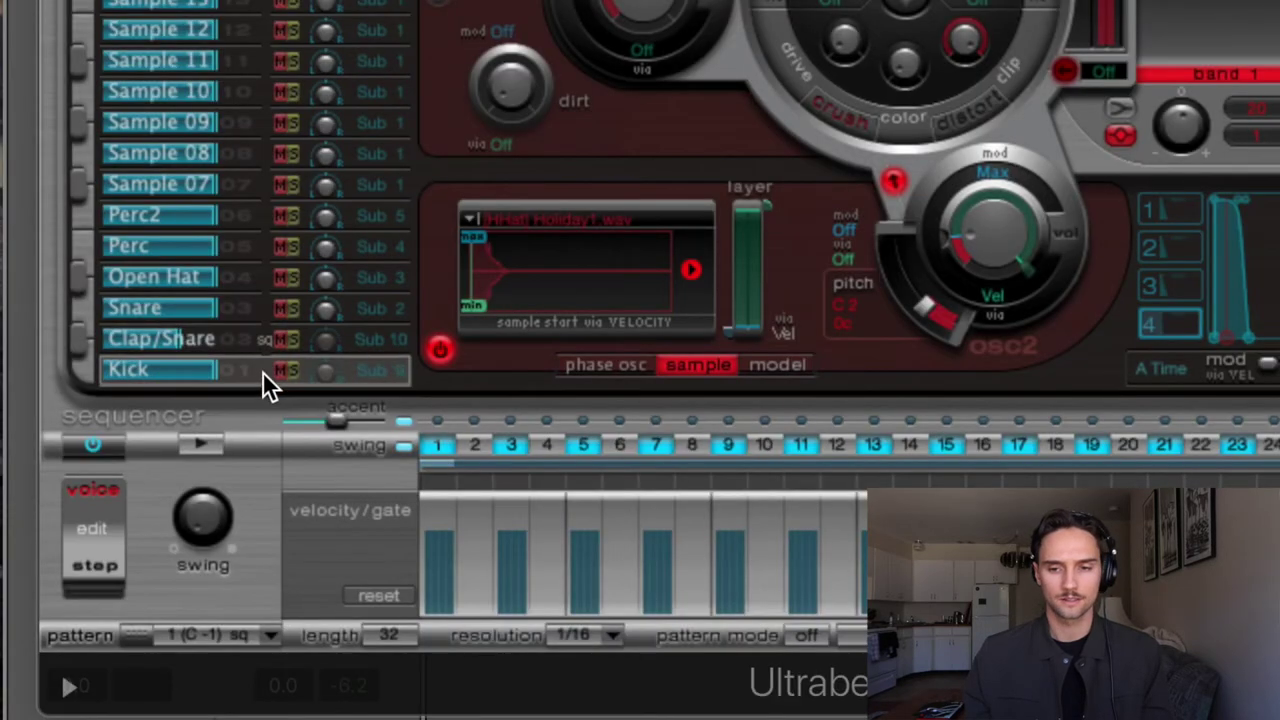
left_click_drag(1040, 232, 60, 413)
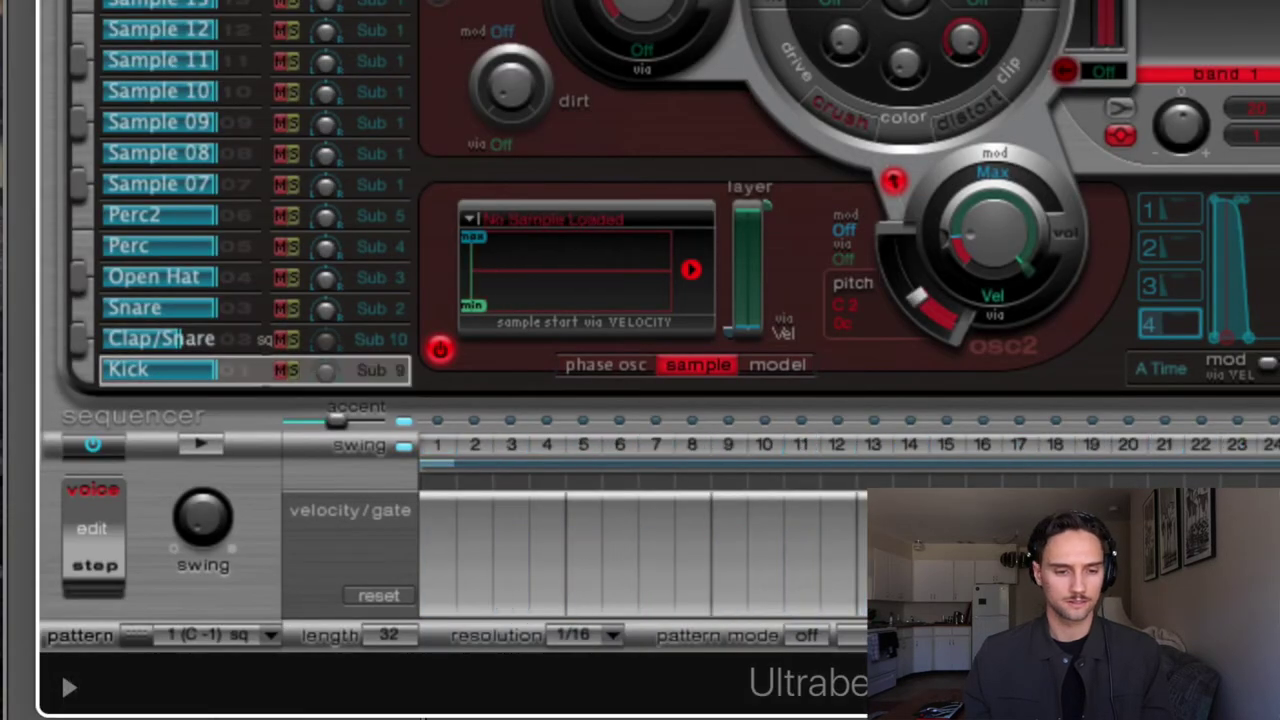
left_click_drag(160, 370, 776, 408)
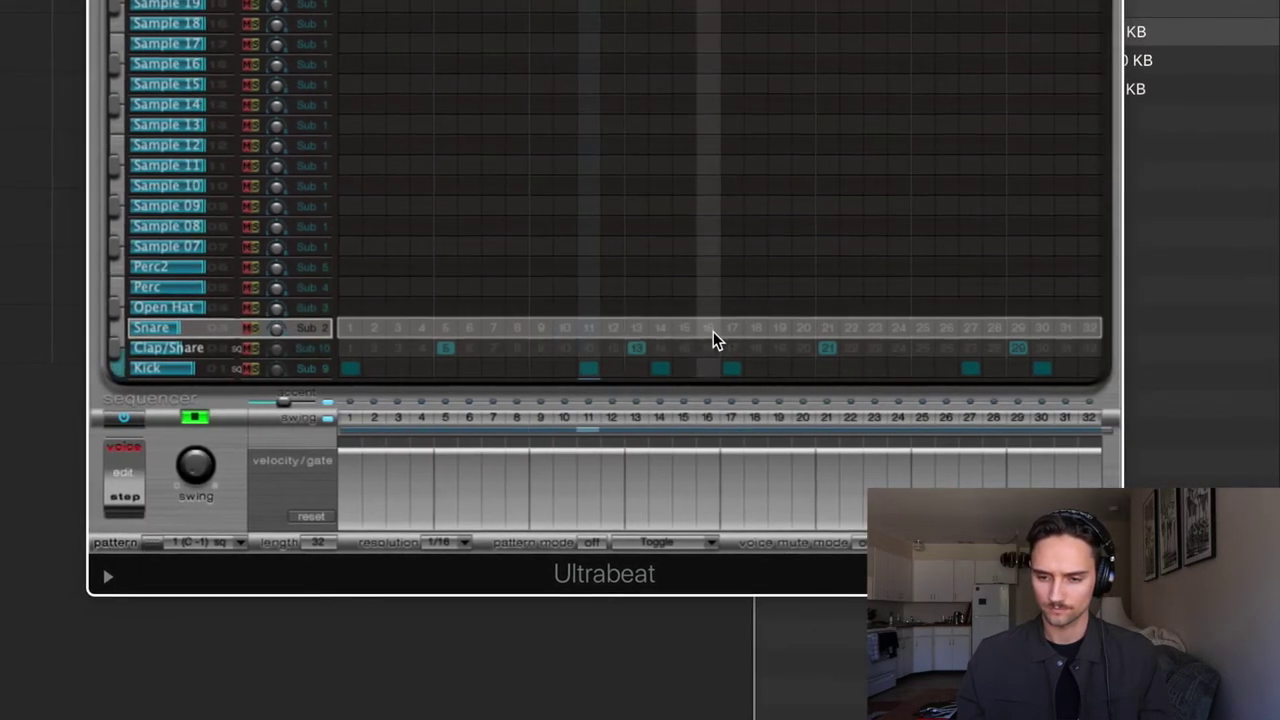
Step: Add a snare hit on step 26 and switch the step sequencer on
left_click(955, 331)
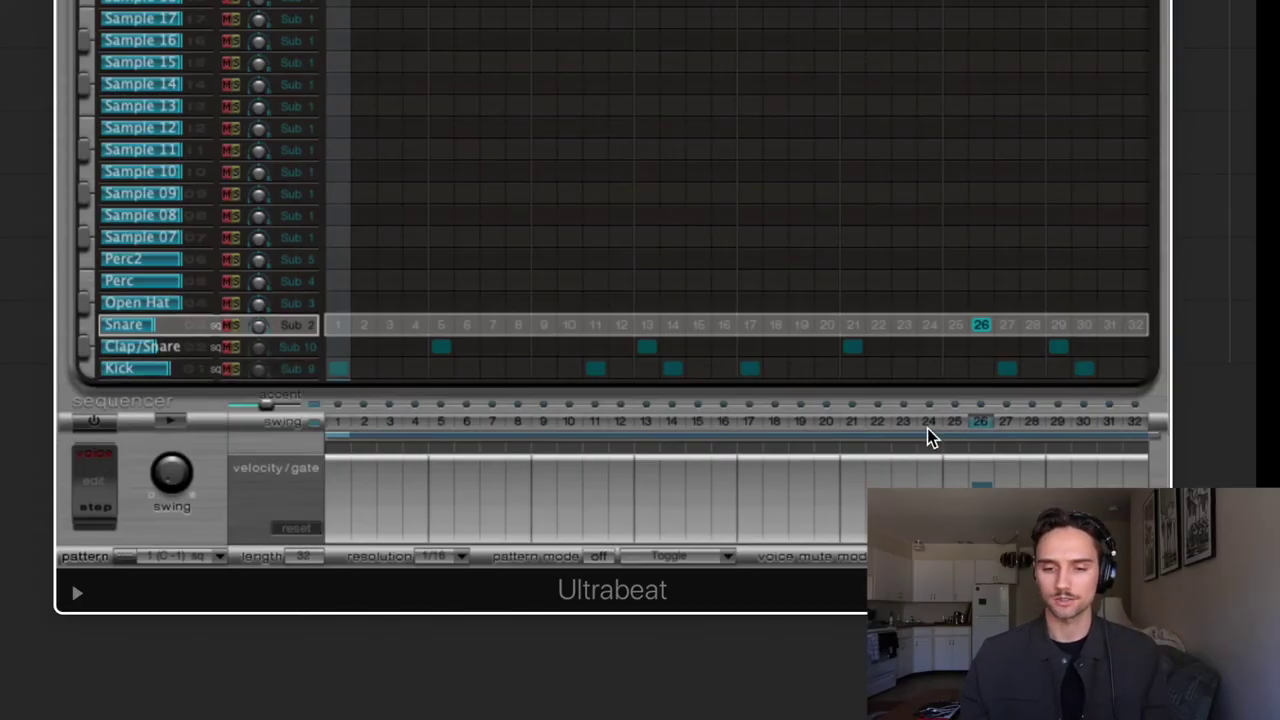
left_click(190, 369)
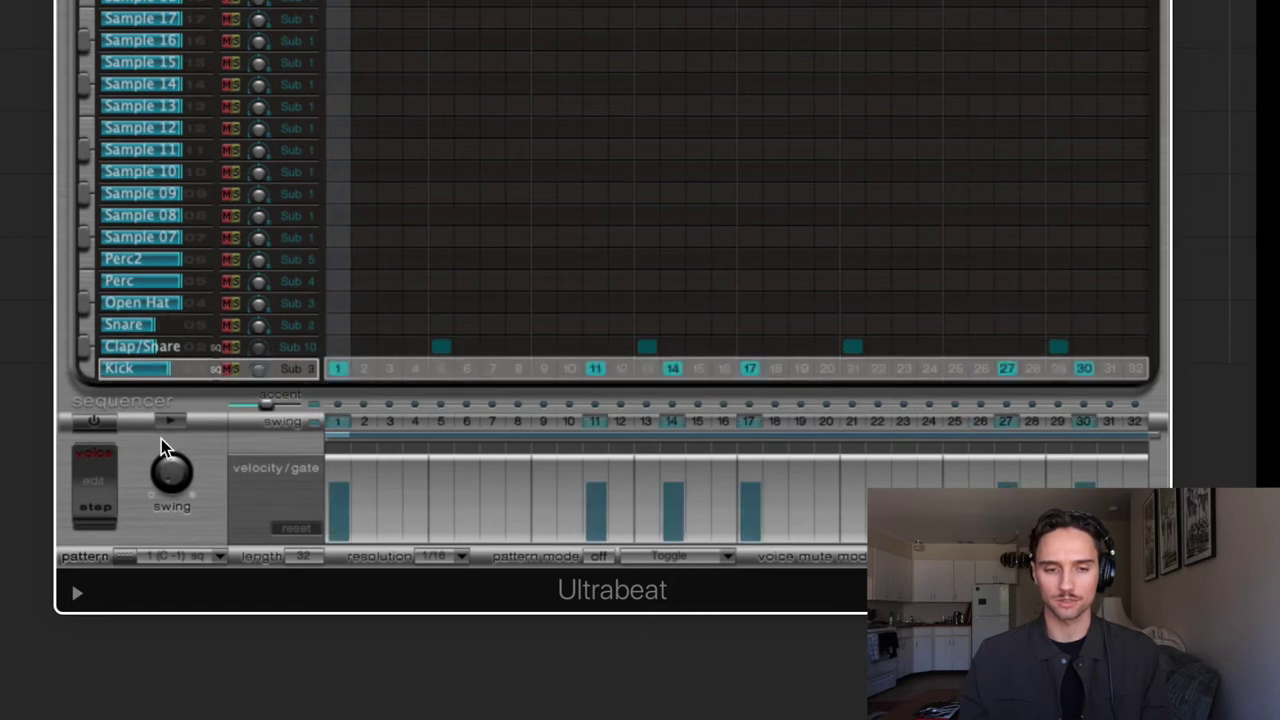
left_click(90, 432)
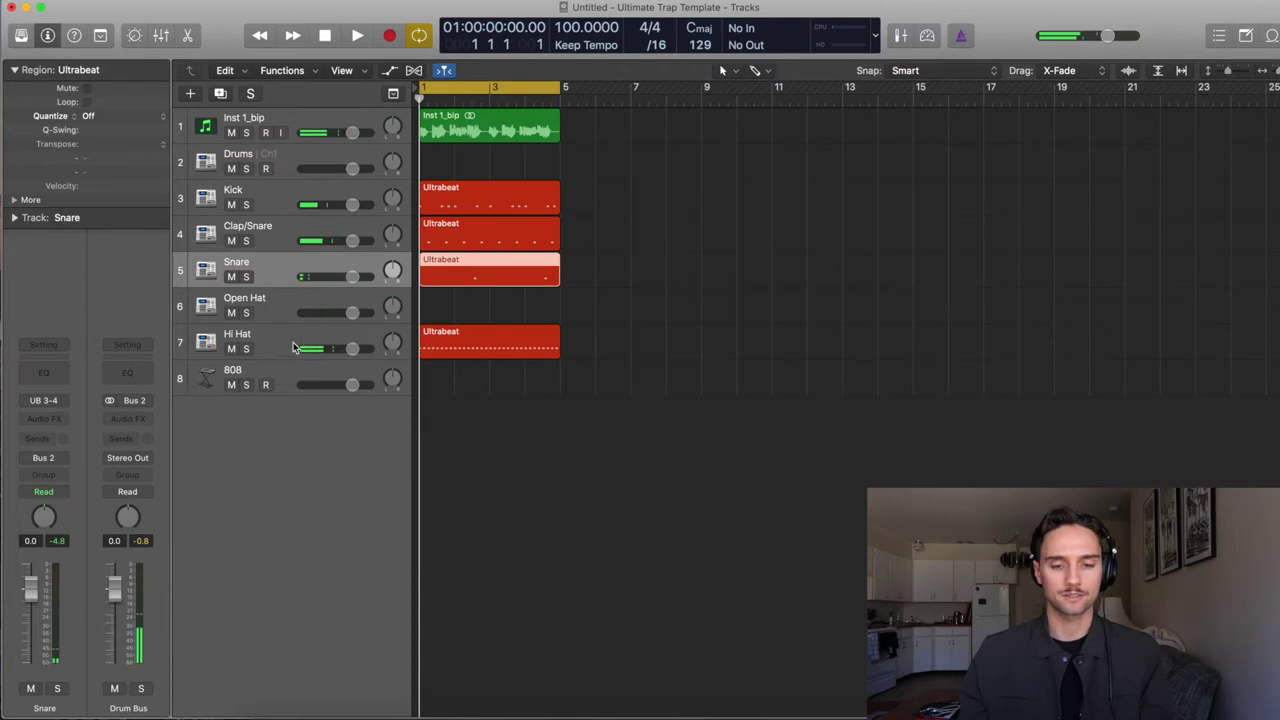
left_click(293, 347)
Step: Transpose the hi-hat notes up an octave and repeat the two C4 notes across the region
double_click(511, 343)
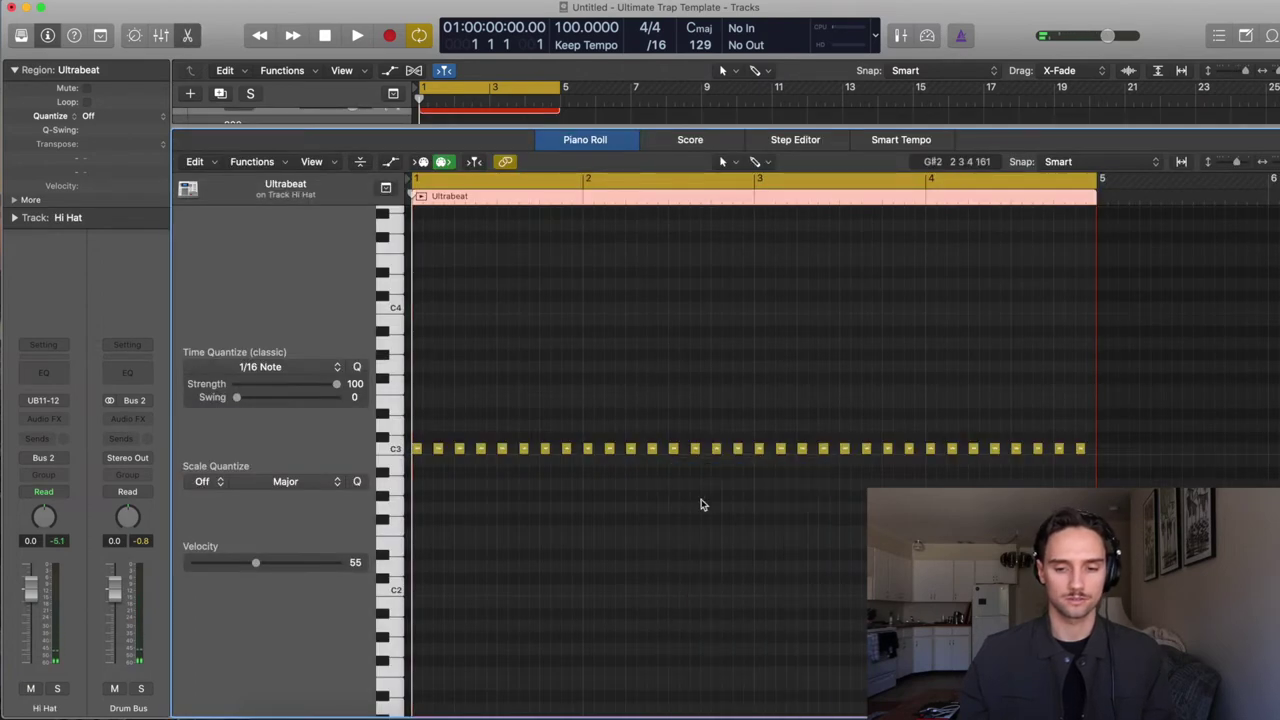
left_click_drag(449, 416, 1150, 545)
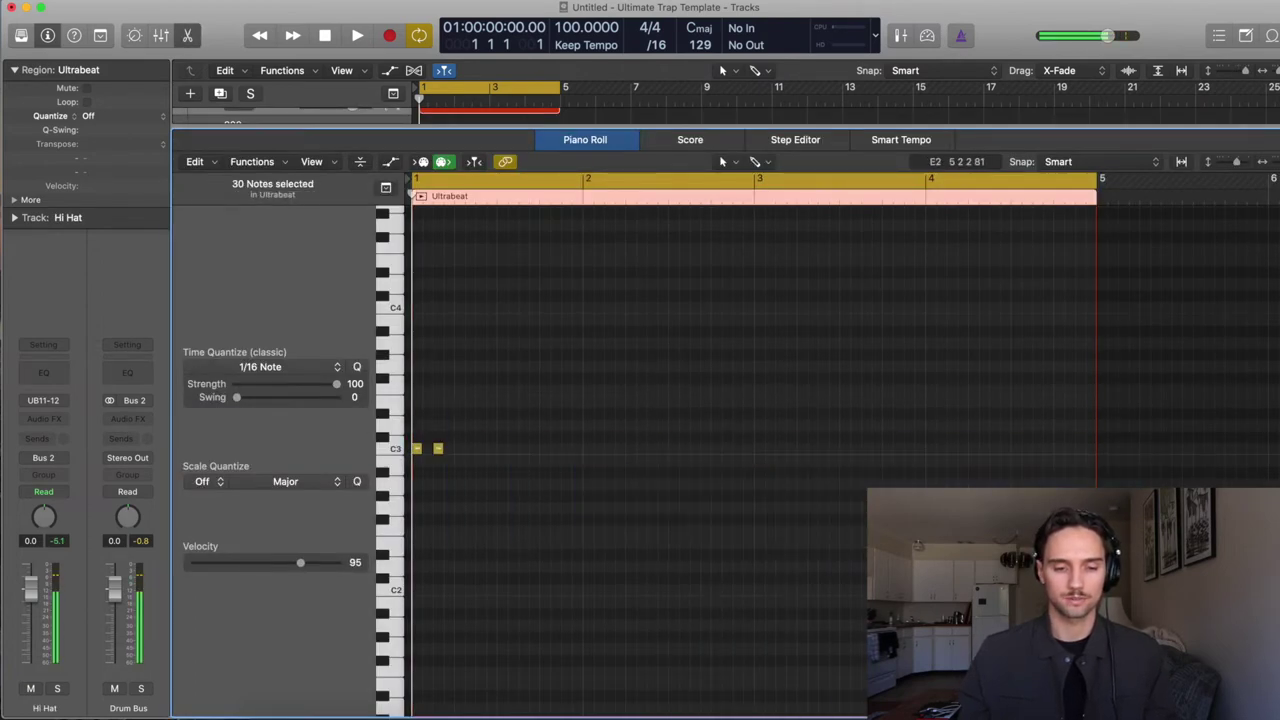
key("alt+shift+Up")
key("space")
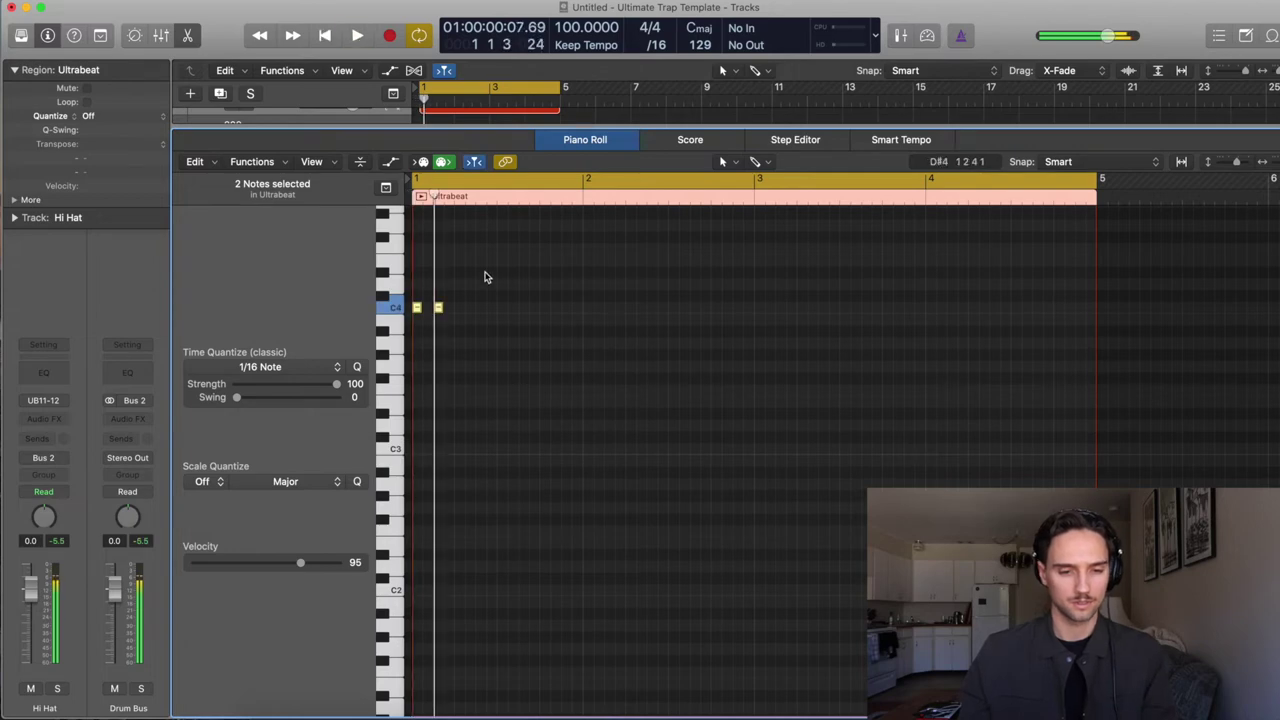
key("super+Right")
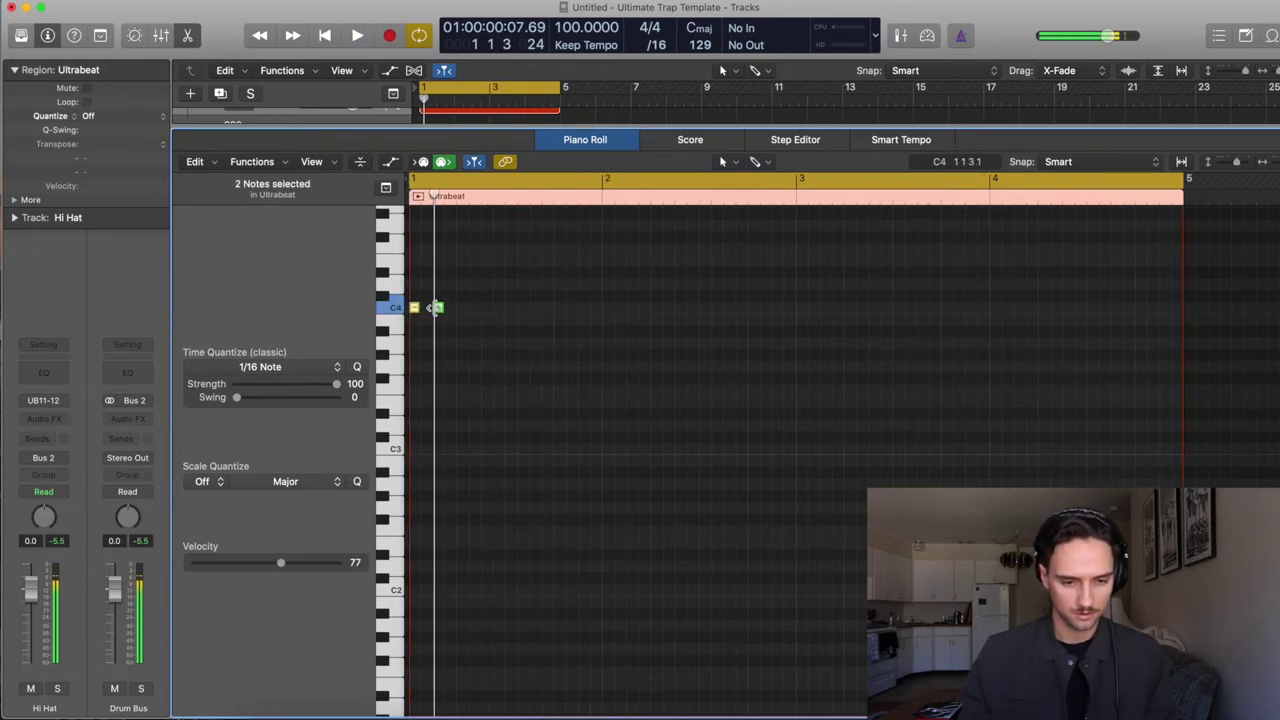
left_click_drag(438, 309, 486, 308)
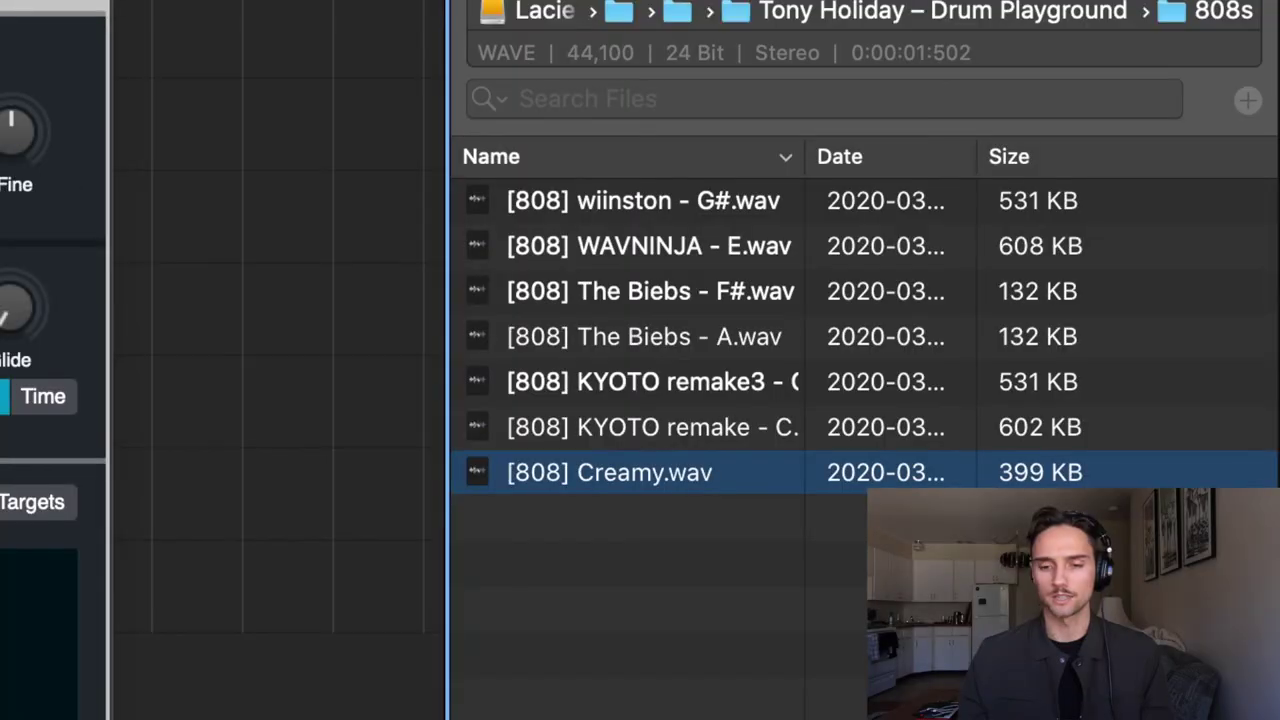
Step: Pencil a new region on the 808 track and stretch it to bar 5
key("t")
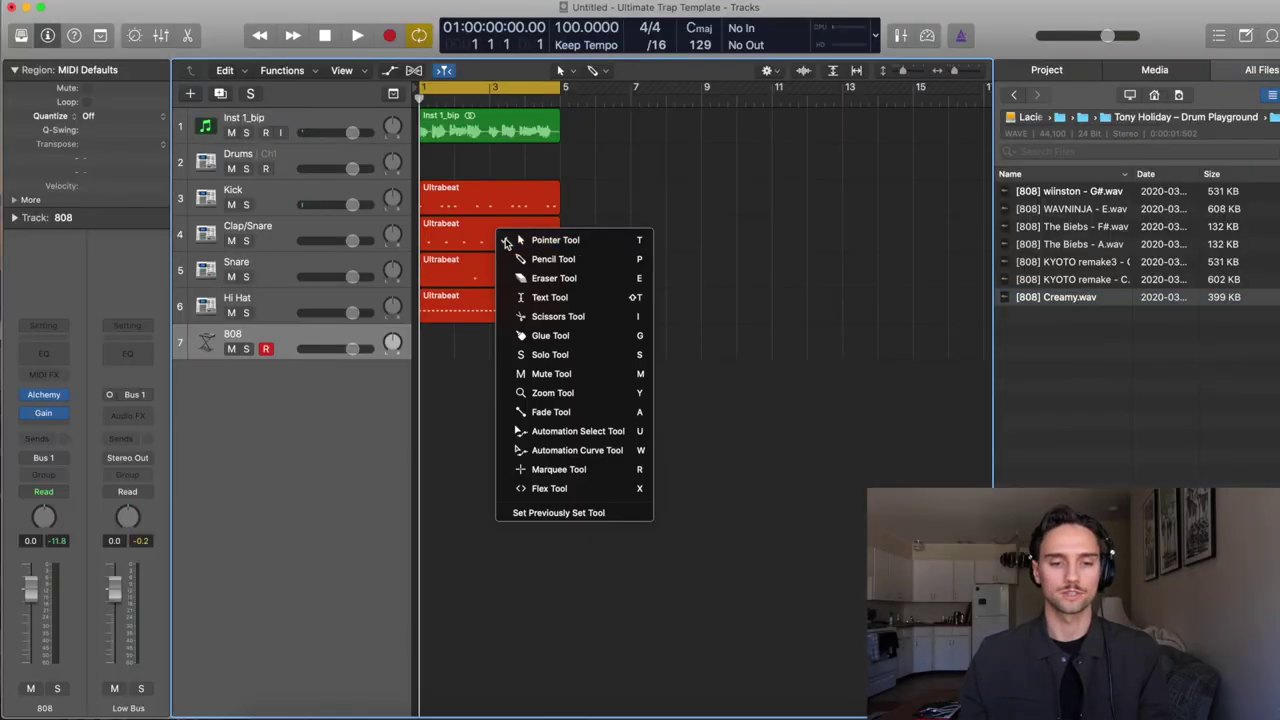
key("p")
left_click(445, 345)
key("t")
key("t")
key("f")
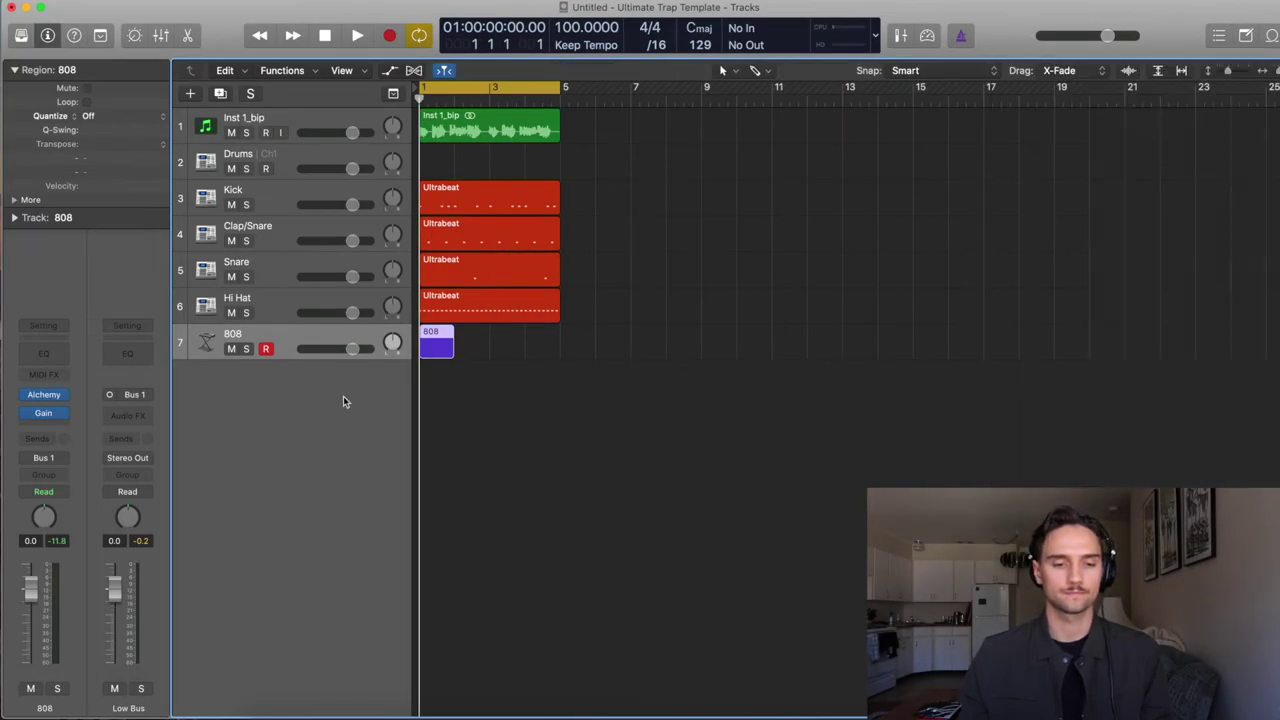
left_click_drag(453, 352, 558, 350)
key("p")
key("space")
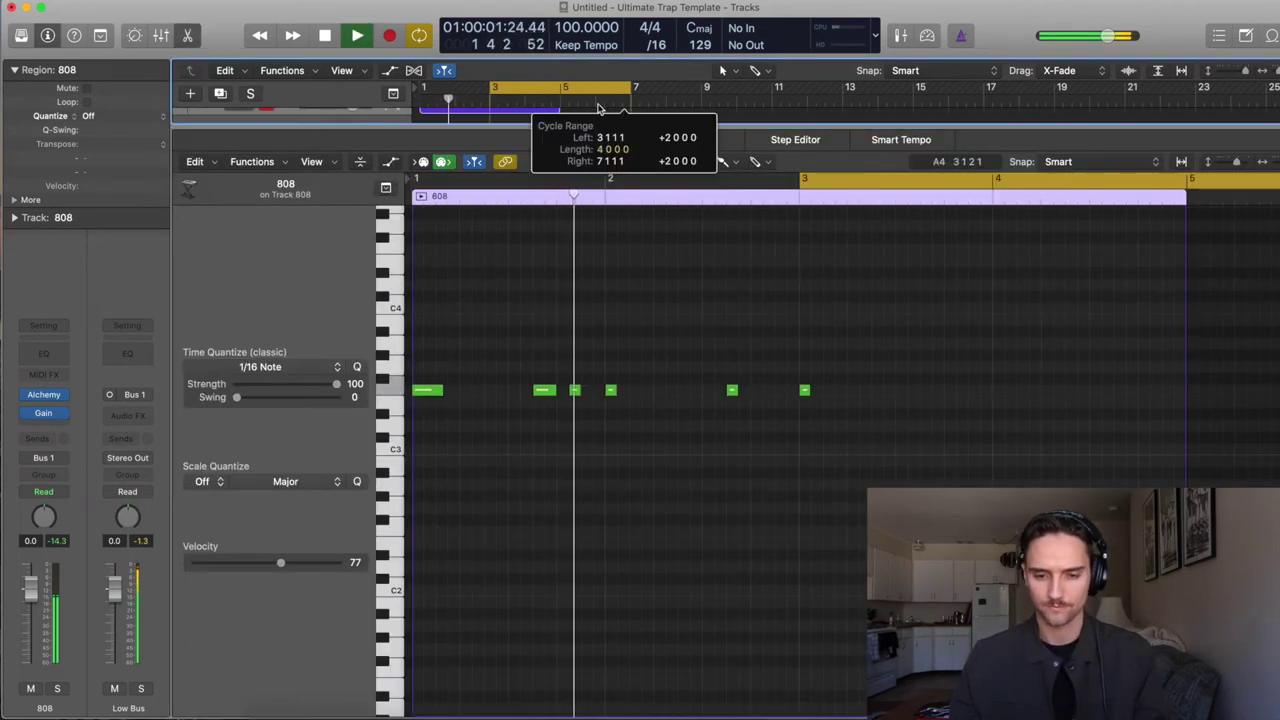
Step: Loop bars 3 to 5 and lengthen an 808 note so it sustains
left_click_drag(485, 99, 560, 95)
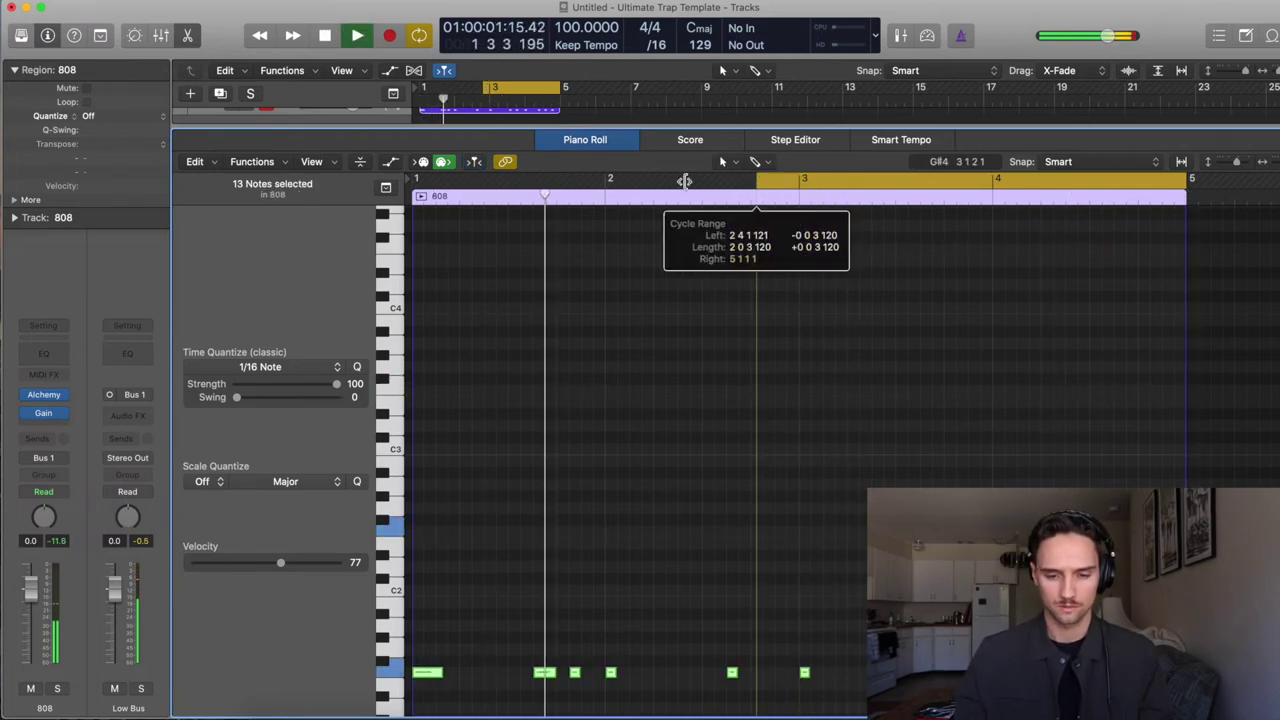
scroll(608, 300, "down", 5)
scroll(643, 387, "up", 1)
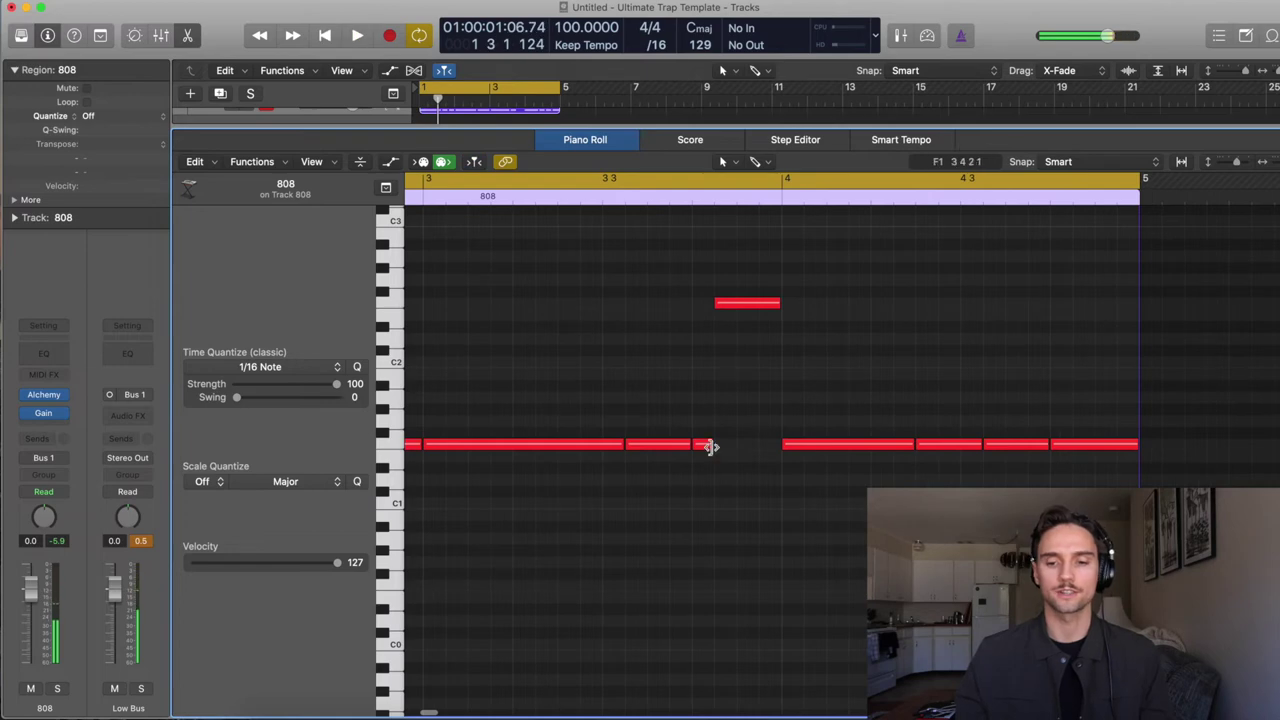
left_click_drag(708, 447, 712, 446)
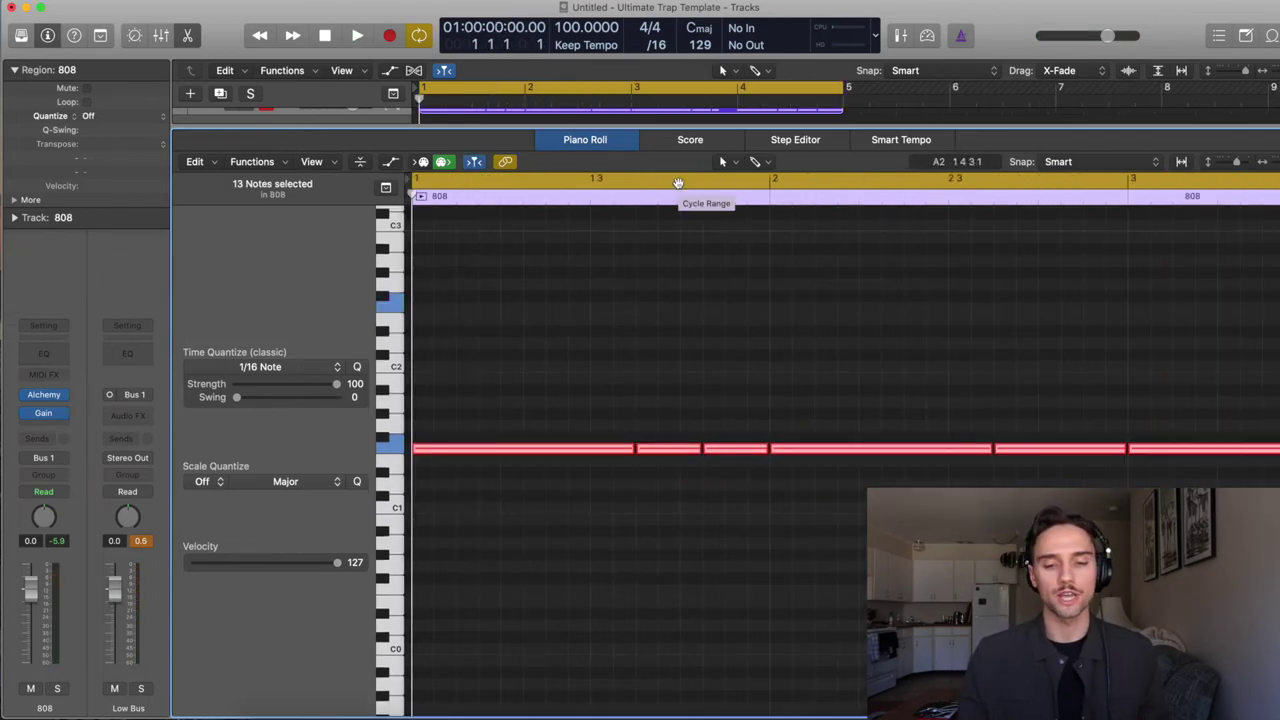
left_click(797, 306)
key("z")
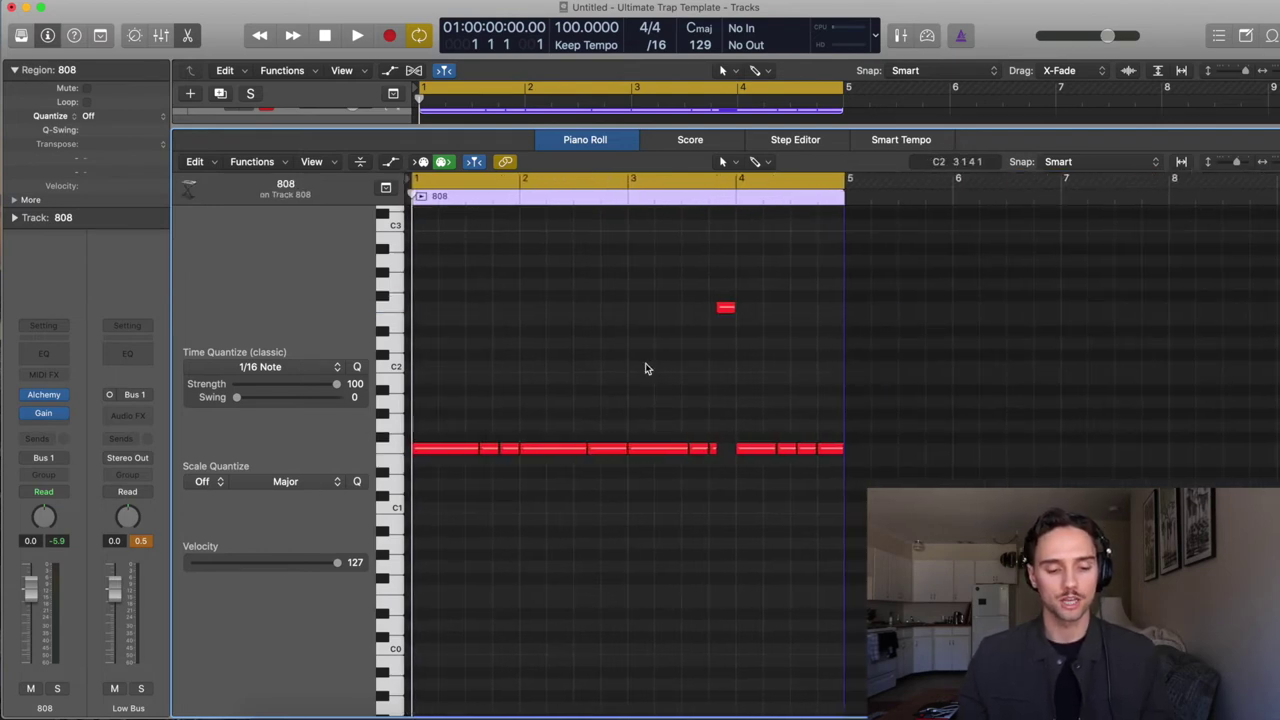
key("ctrl+a")
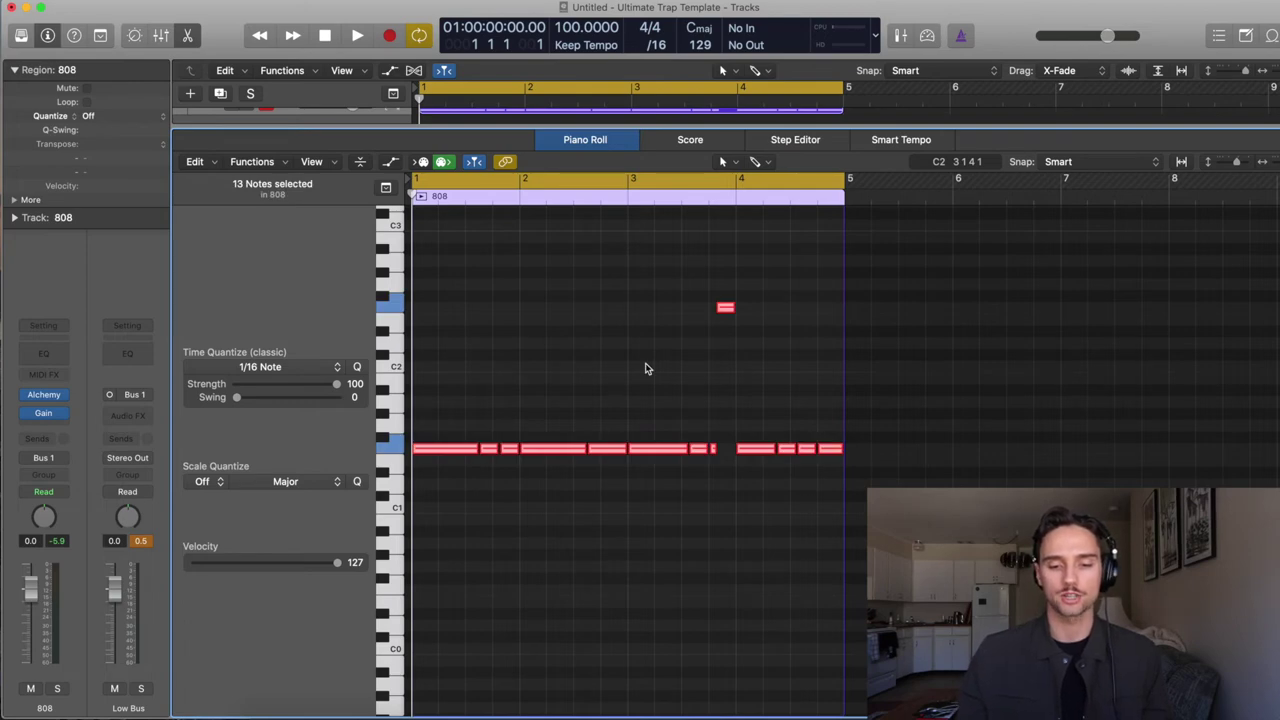
left_click(565, 450)
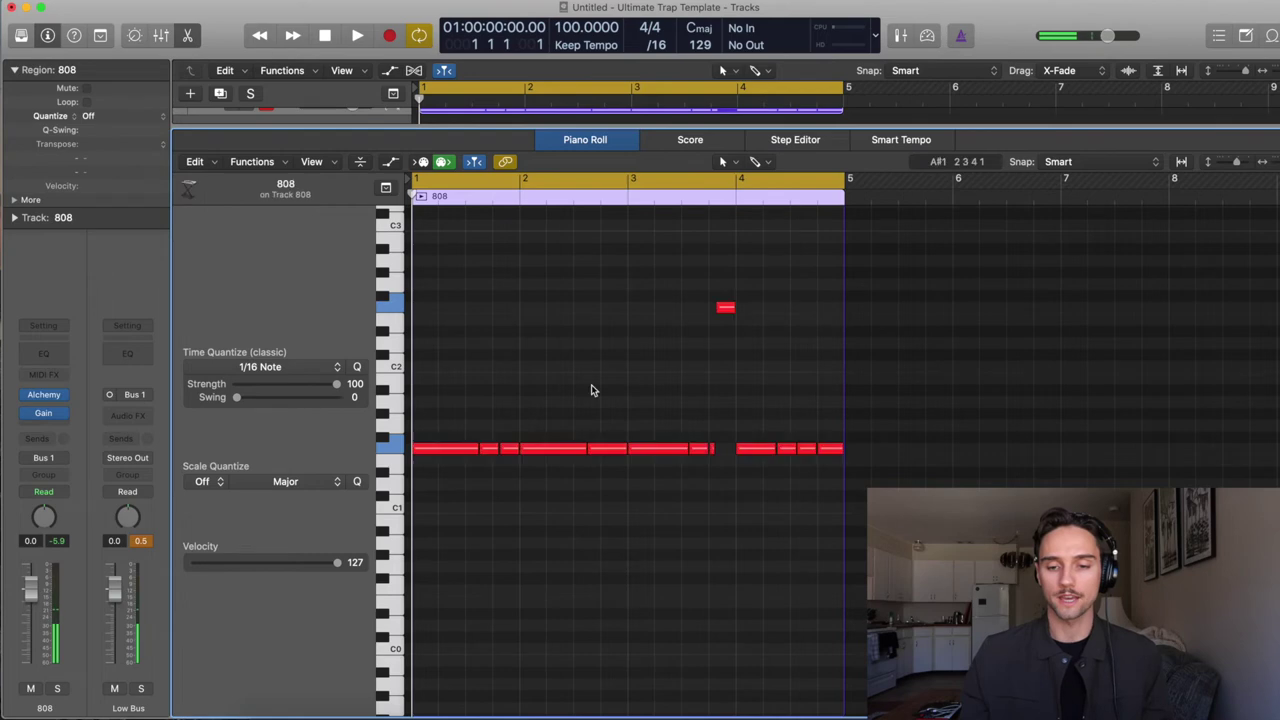
scroll(703, 412, "up", 5)
scroll(706, 409, "up", 2)
scroll(743, 418, "right", 3)
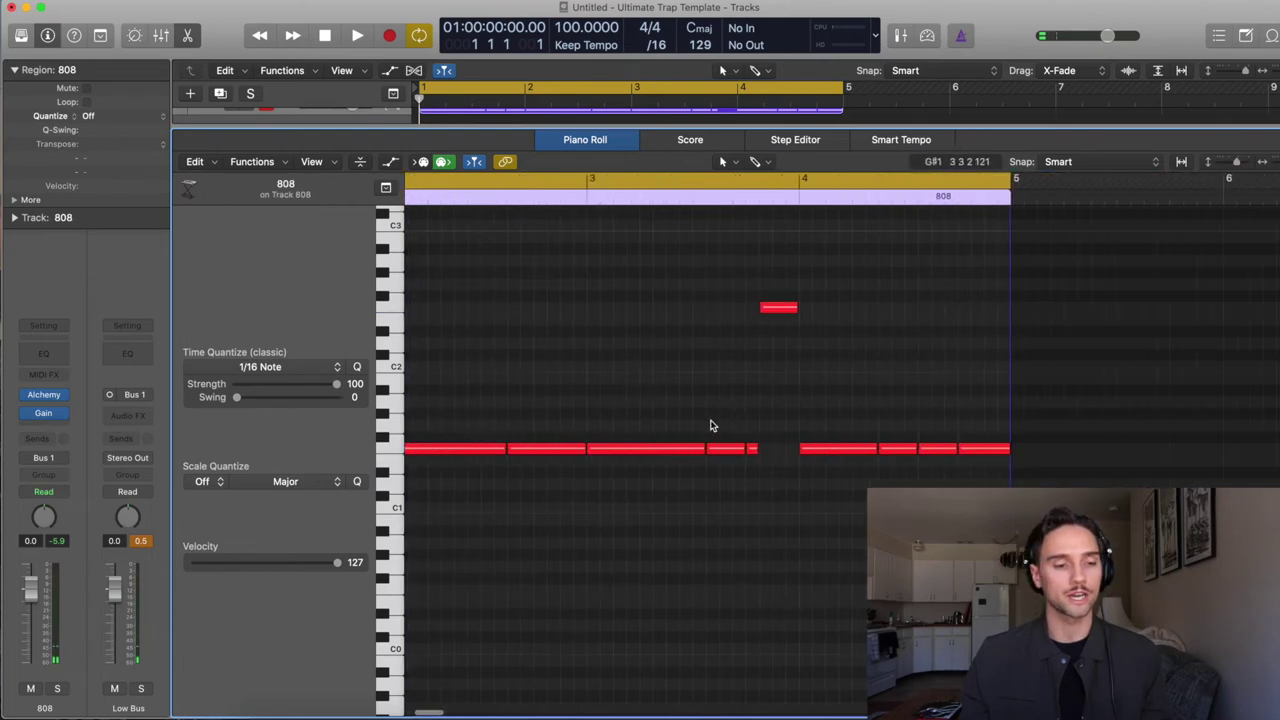
Step: Check Alchemy's glide, then lengthen the short 808 note to overlap the higher note
key("v")
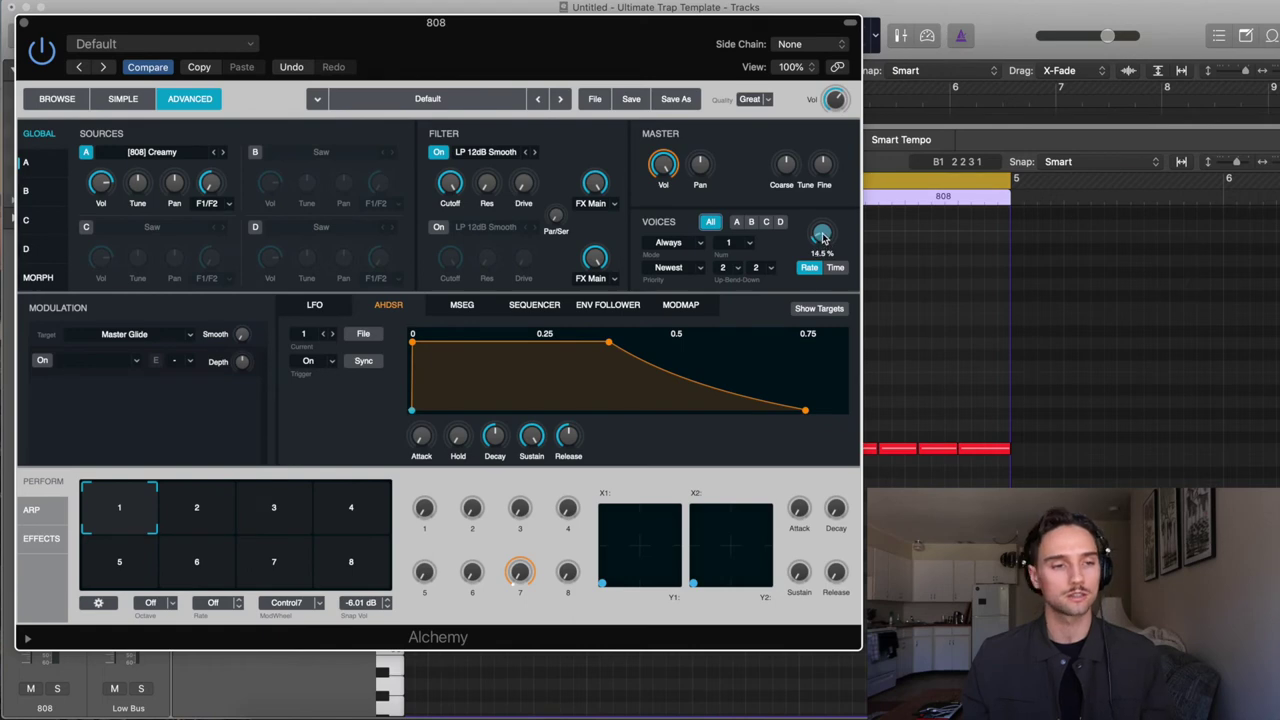
left_click(25, 21)
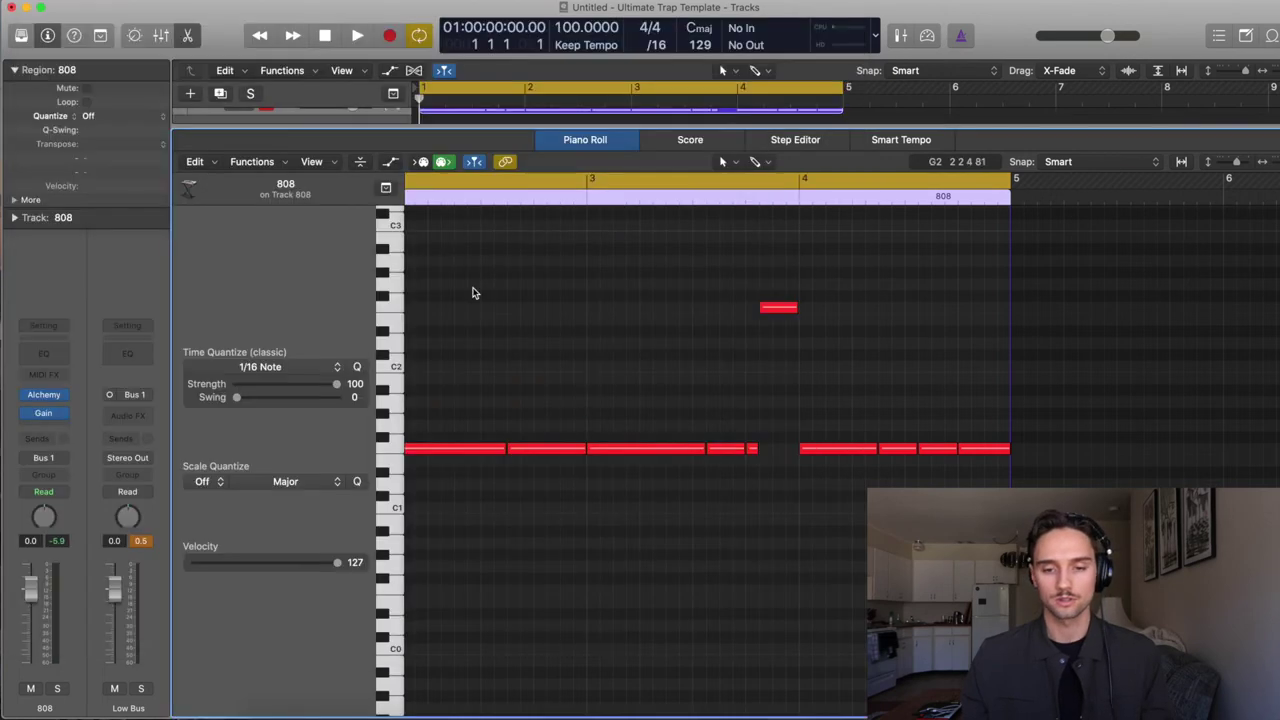
scroll(745, 393, "right", 1)
scroll(745, 393, "up", 5)
scroll(760, 400, "down", 2)
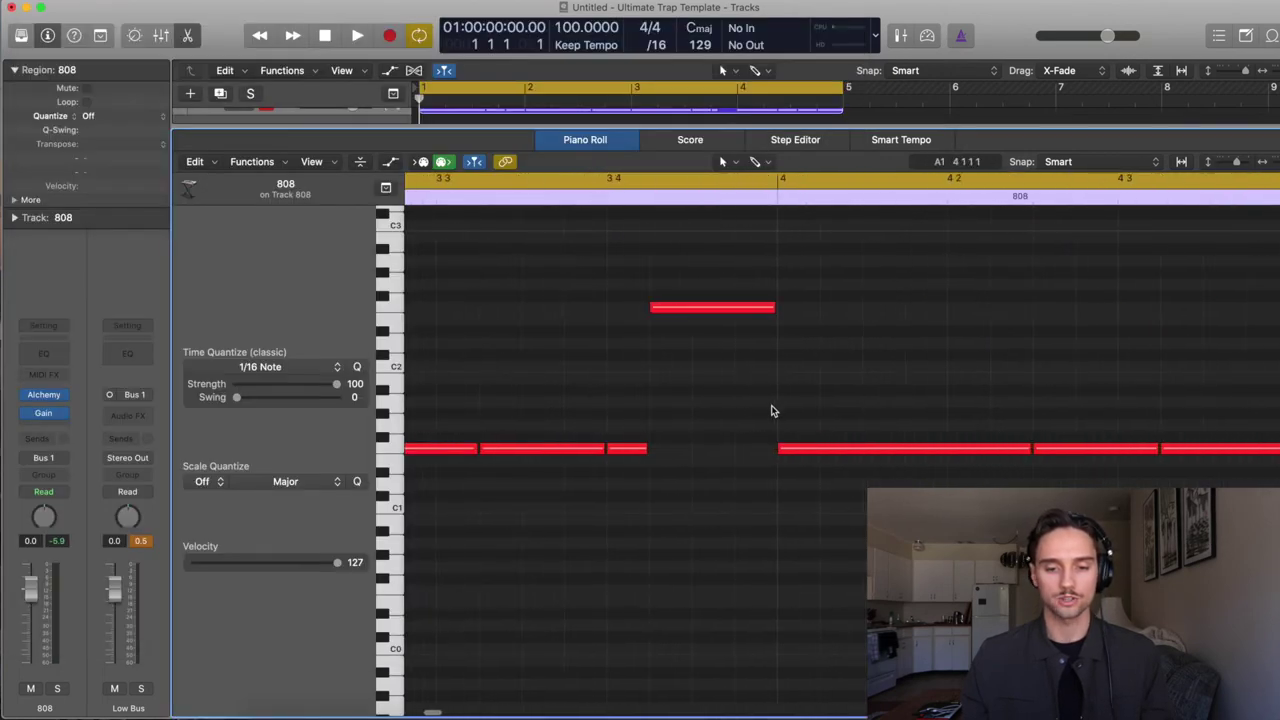
left_click_drag(645, 449, 662, 449)
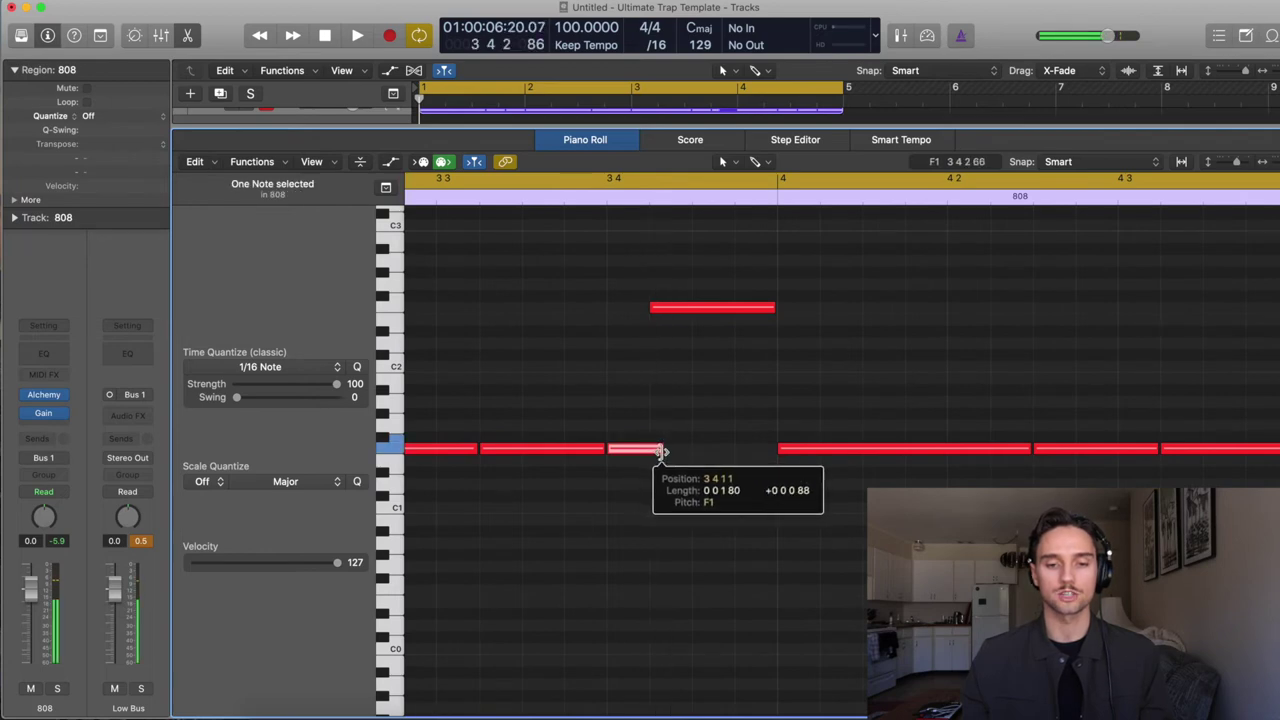
left_click(670, 309)
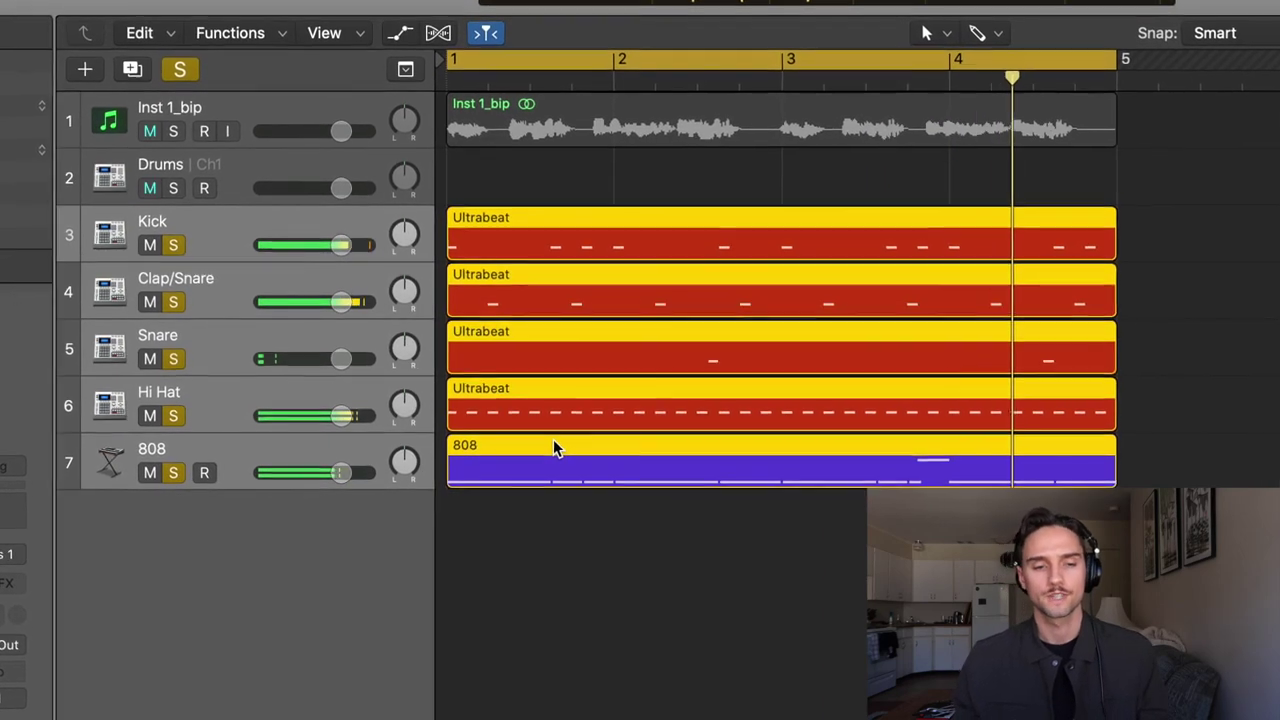
Step: Turn off solo and play the whole beat from bar 1
key("ctrl+s")
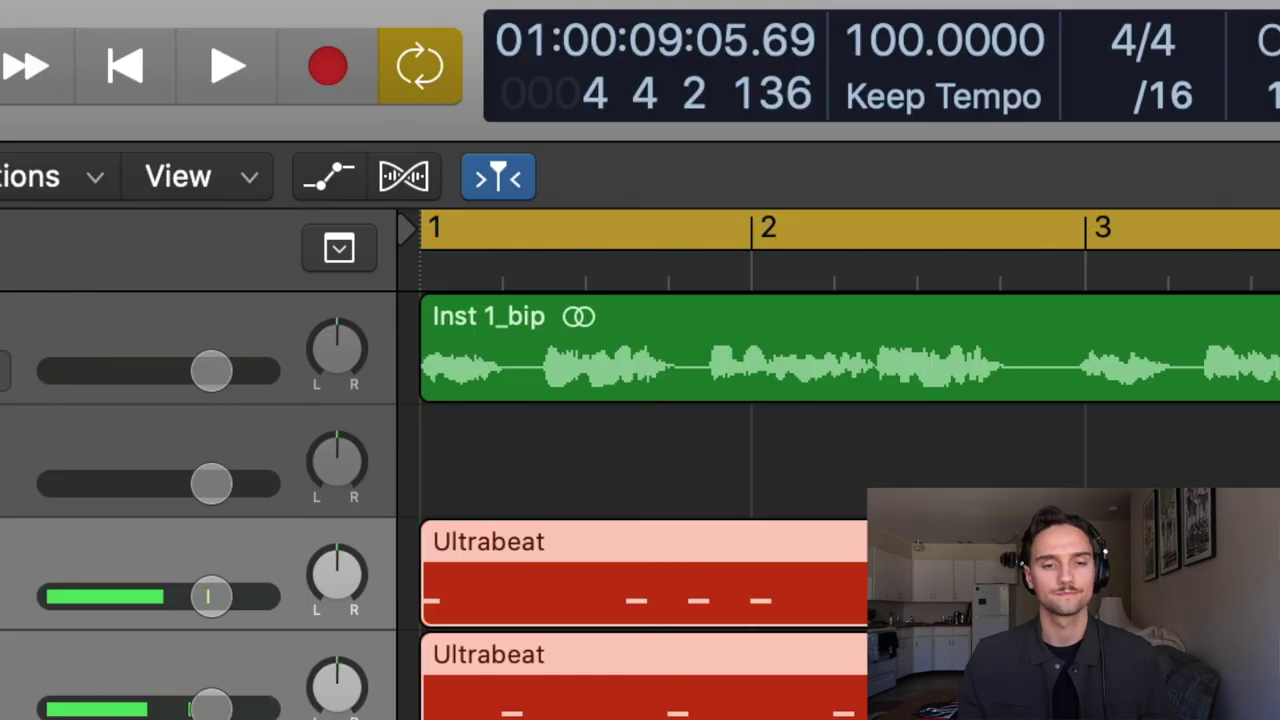
key("space")
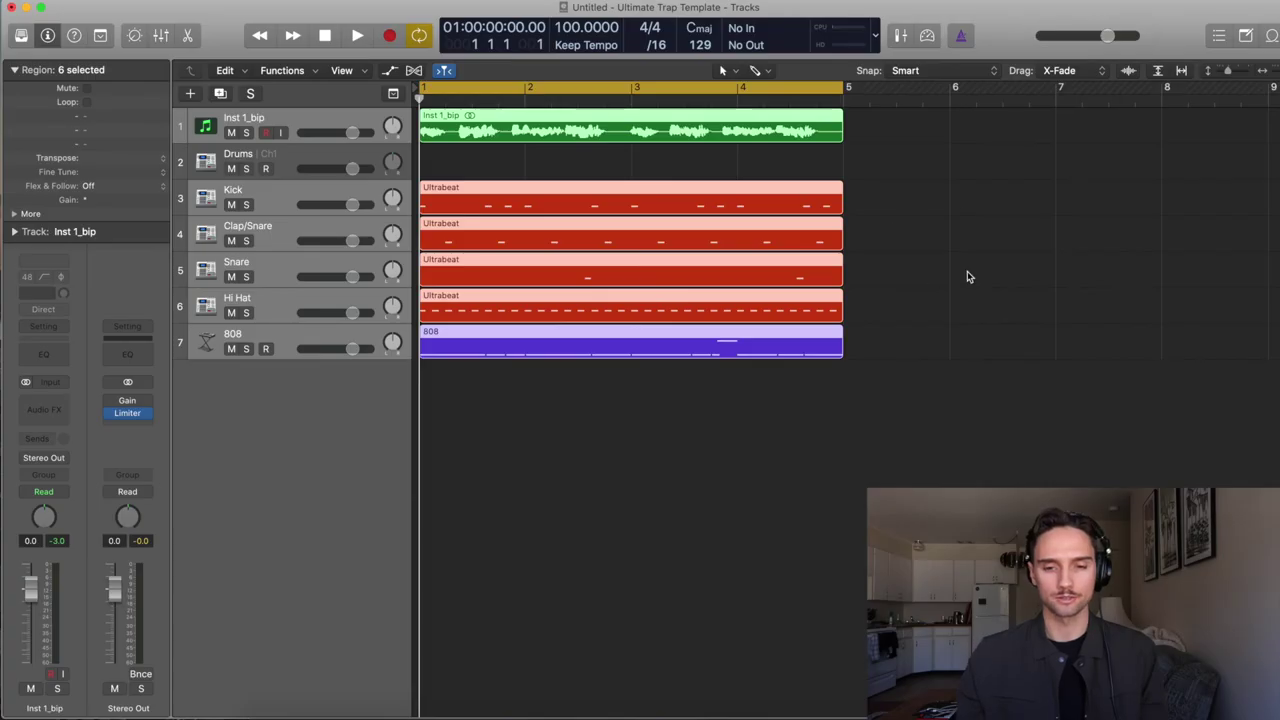
Step: Repeat the beat out to bar 21 and import the Tyga Taste acapella starting at bar 5
left_click(848, 90)
key("super+r")
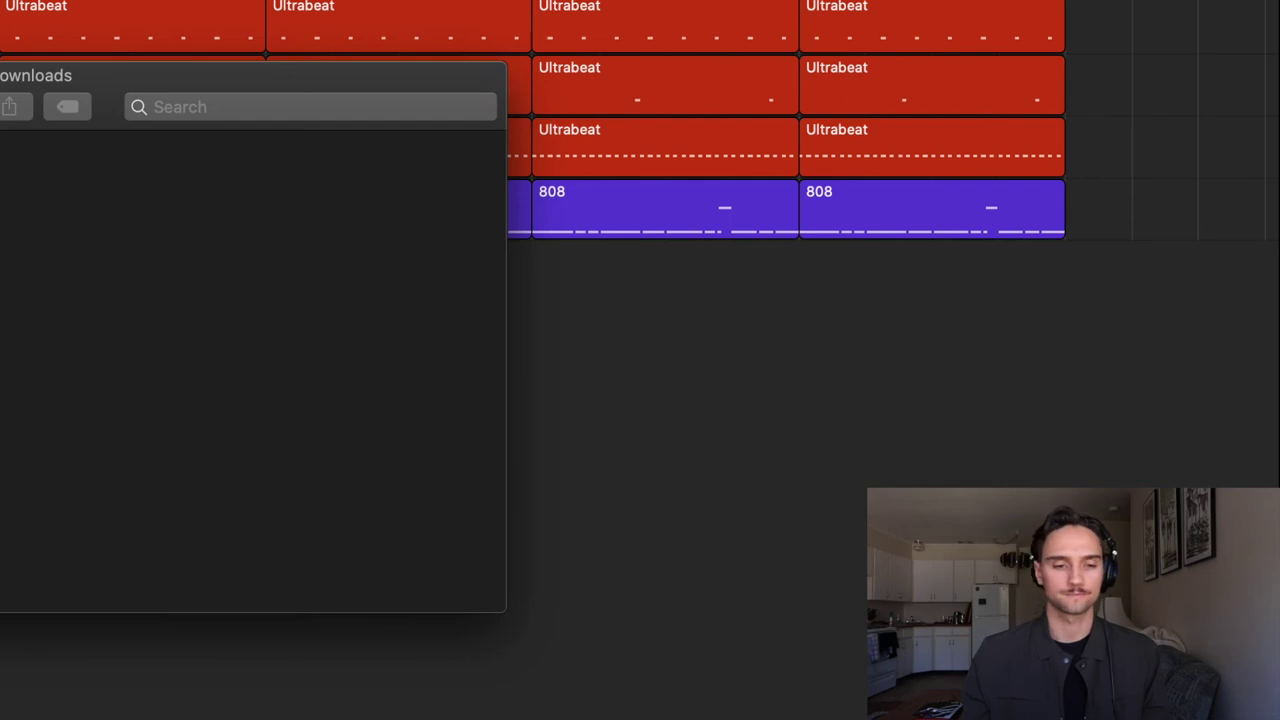
mouse_move(242, 312)
left_mouse_down()
mouse_move(443, 366)
mouse_move(634, 306)
mouse_move(690, 270)
left_mouse_up()
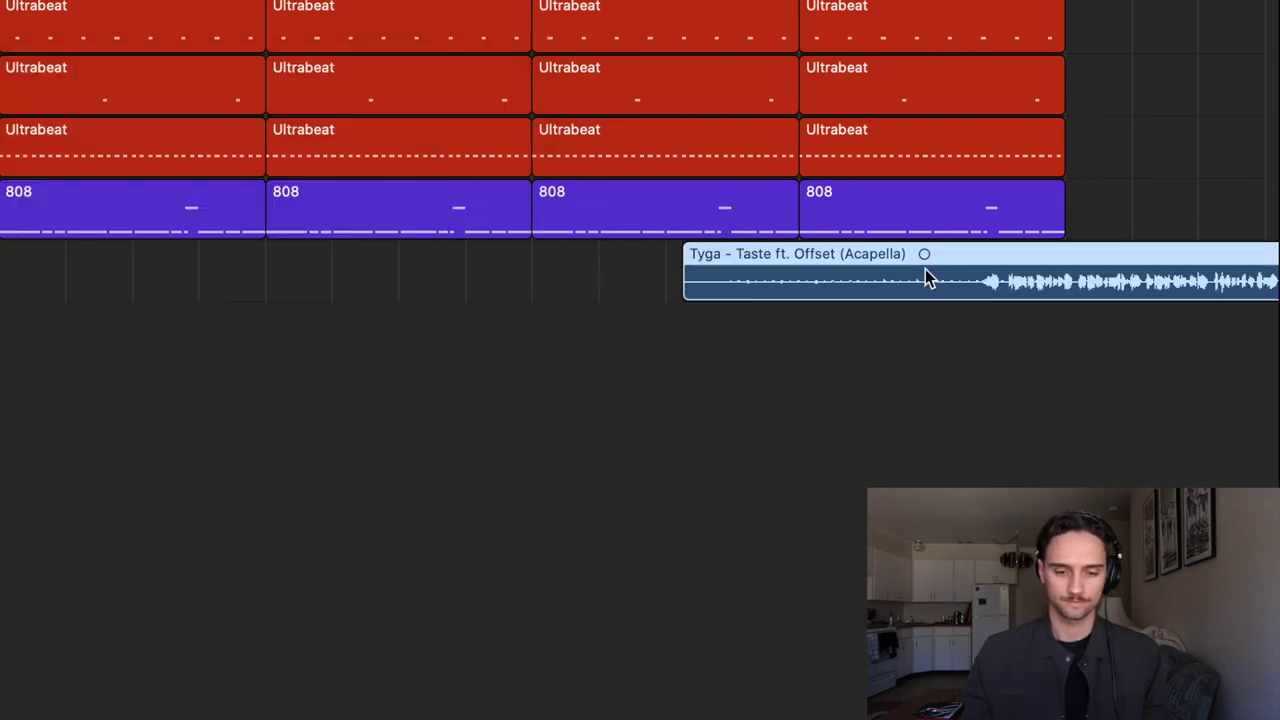
left_click_drag(923, 272, 811, 357)
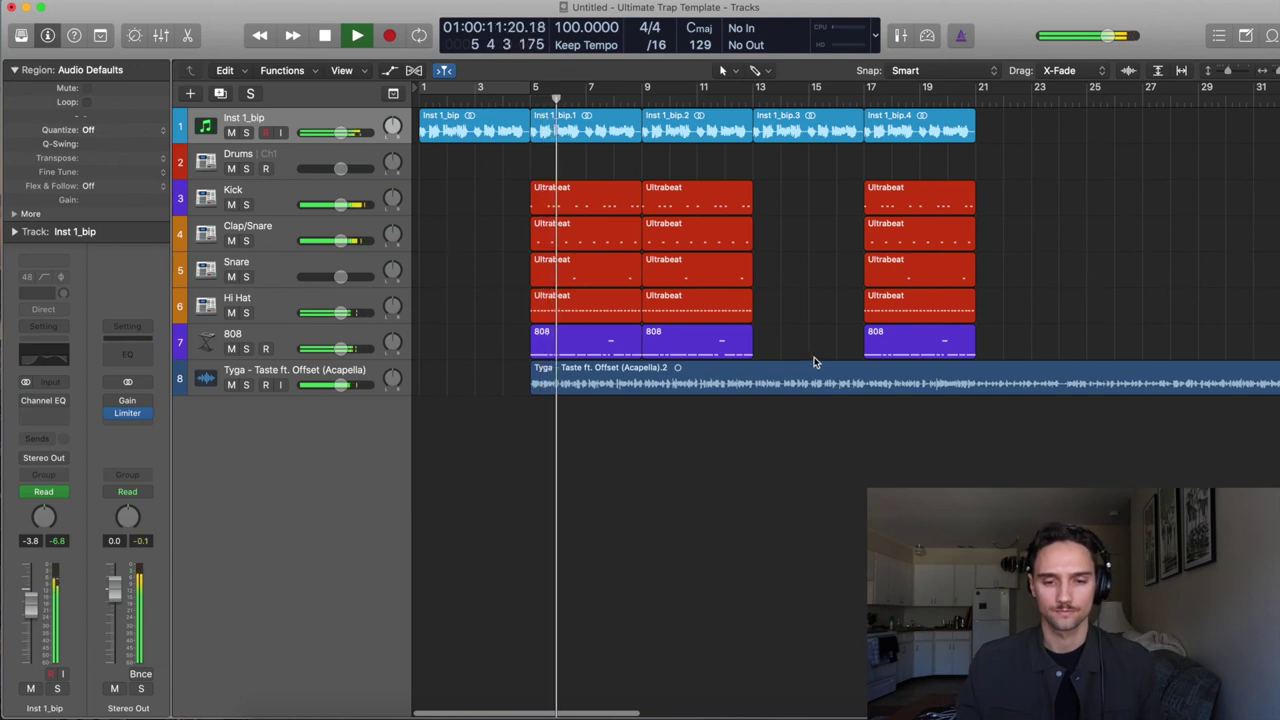
Step: Copy the bar-17 regions forward to bars 21 and 25
key("super+Right")
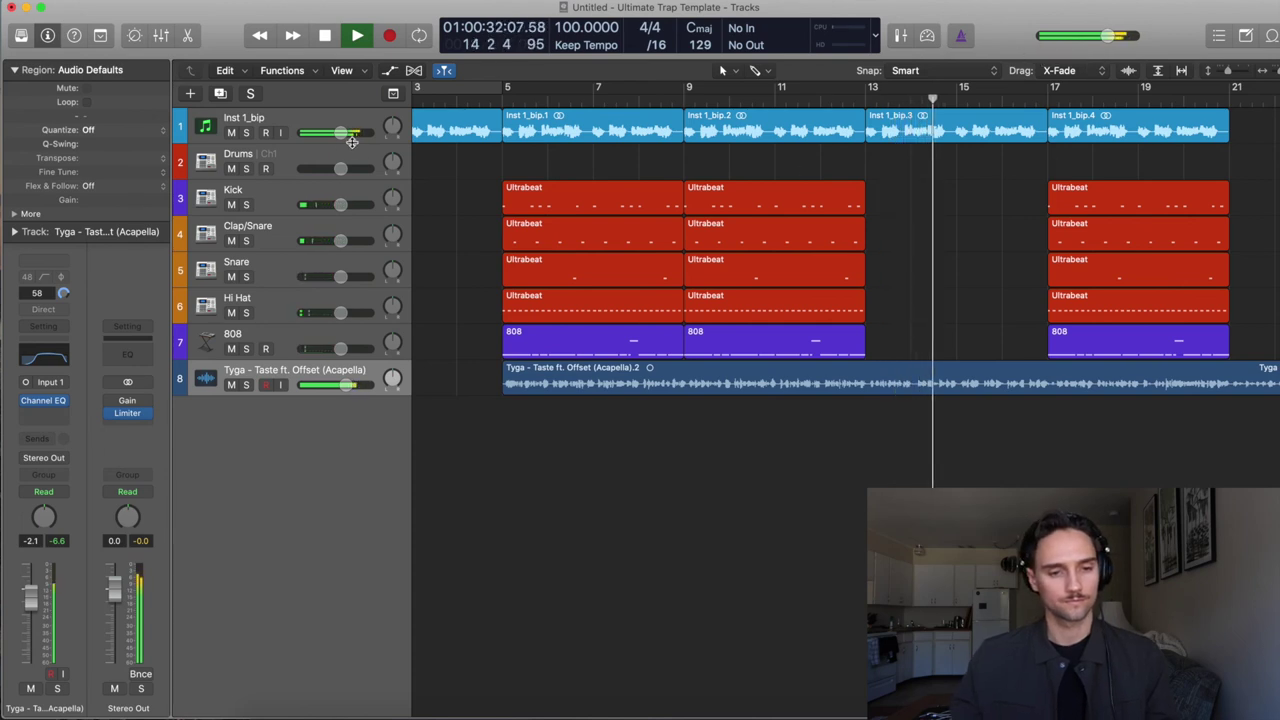
scroll(448, 451, "right", 2)
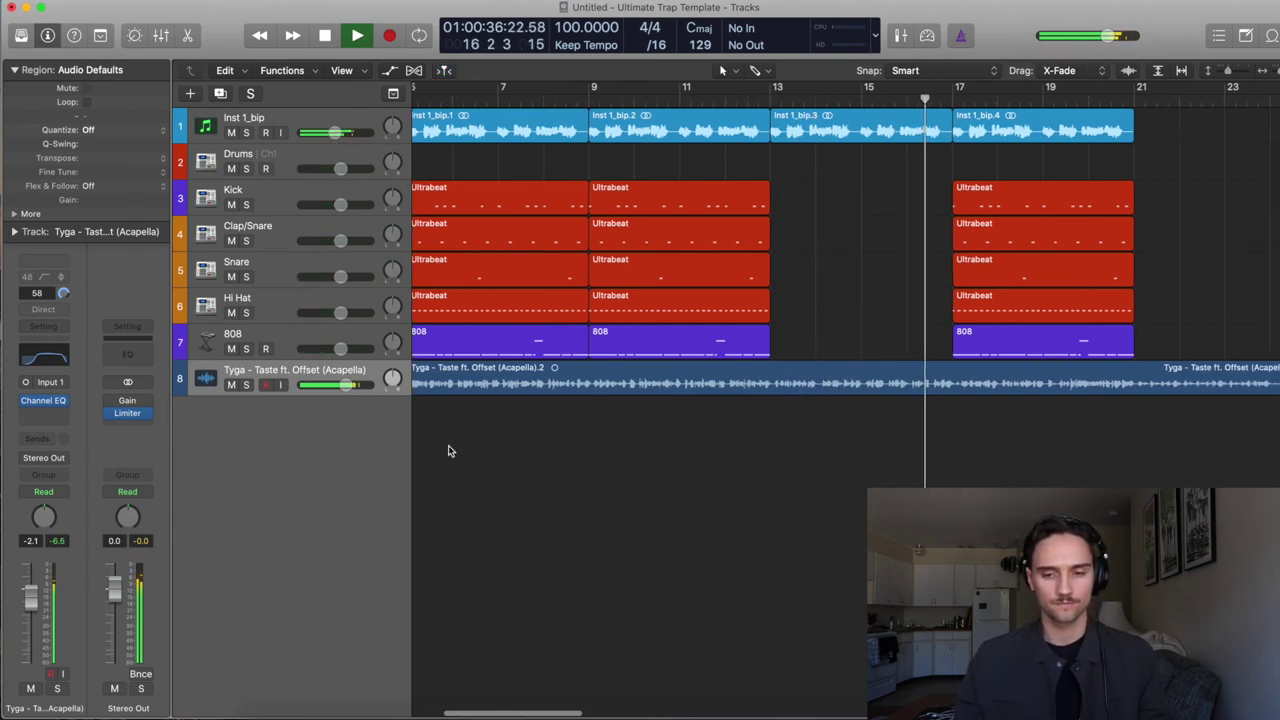
mouse_move(677, 320)
left_mouse_down()
mouse_move(852, 173)
mouse_move(1008, 140)
left_mouse_up()
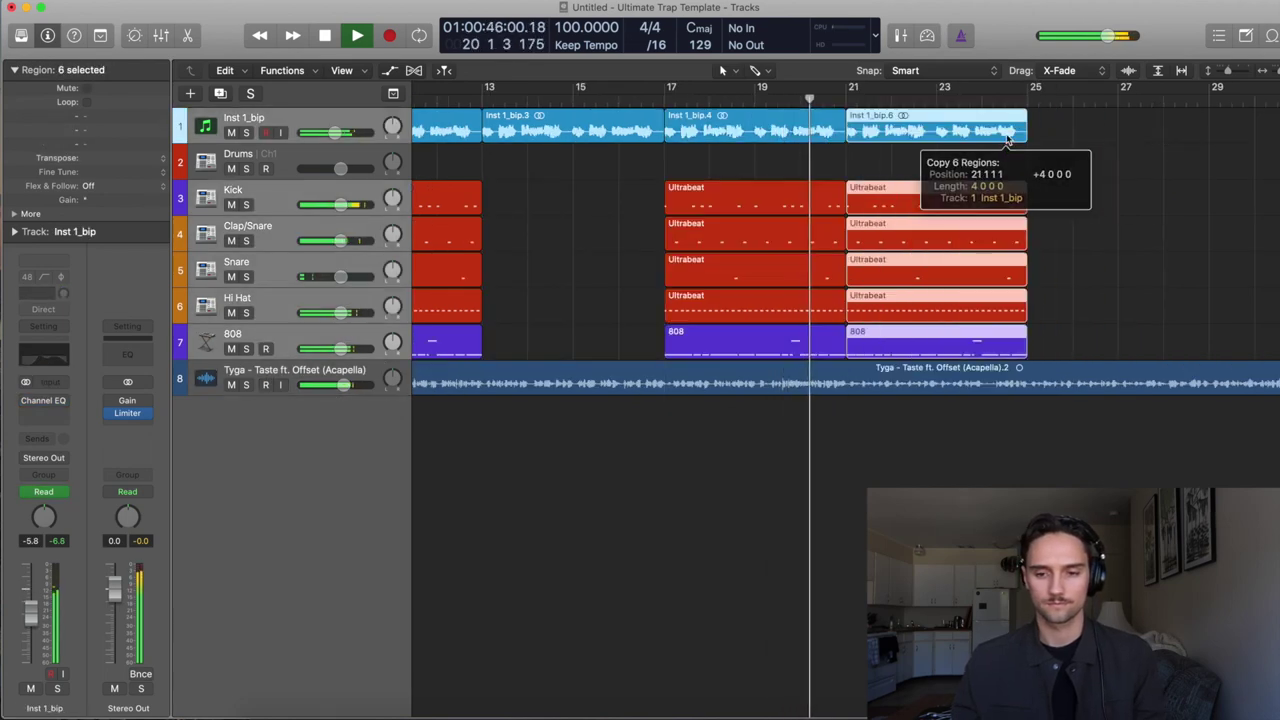
left_click(1097, 225)
Step: Erase the drum regions at bar 21 to leave a stripped-down break
key("t")
left_click(1010, 238)
left_click(995, 205)
left_click_drag(990, 240, 966, 277)
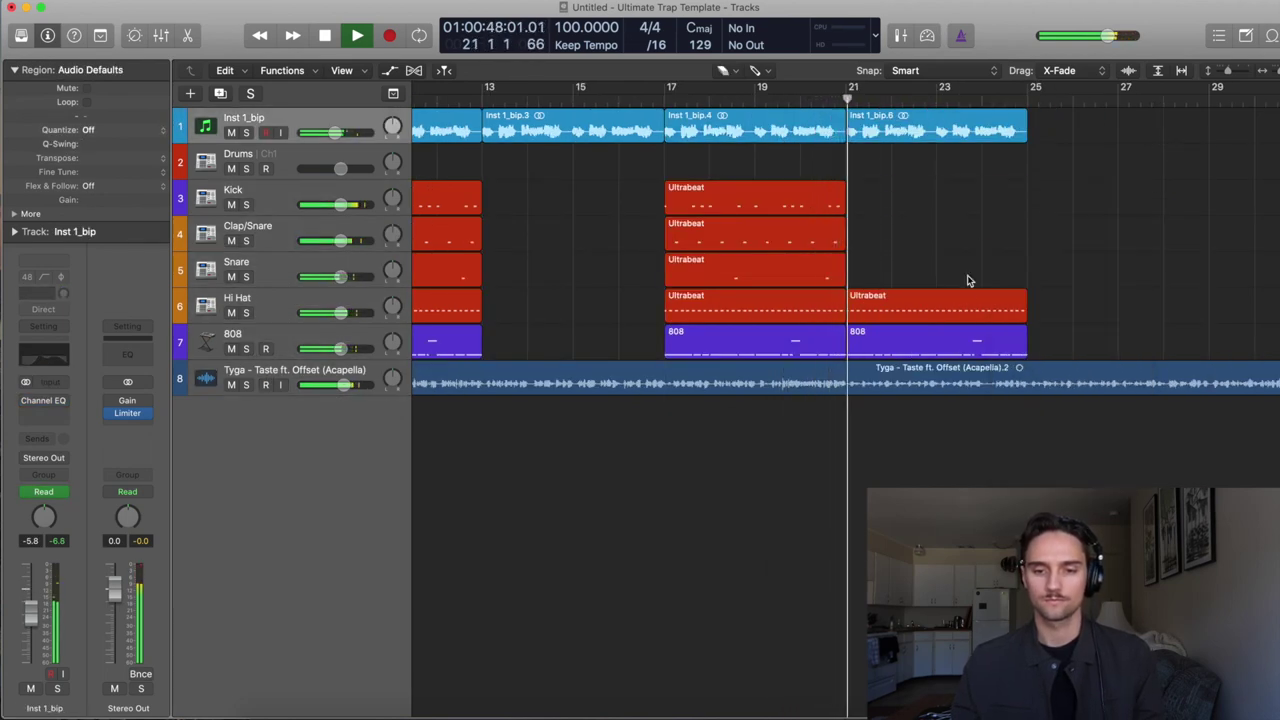
left_click(966, 305)
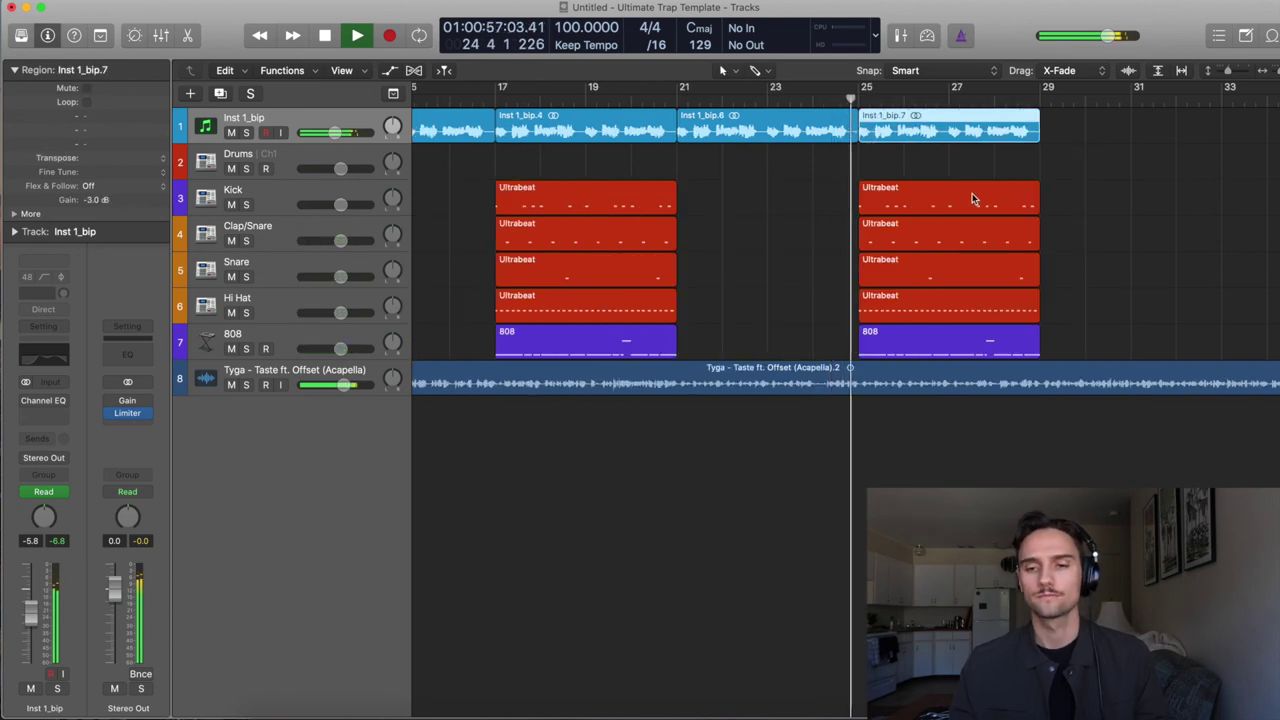
left_click(1106, 194)
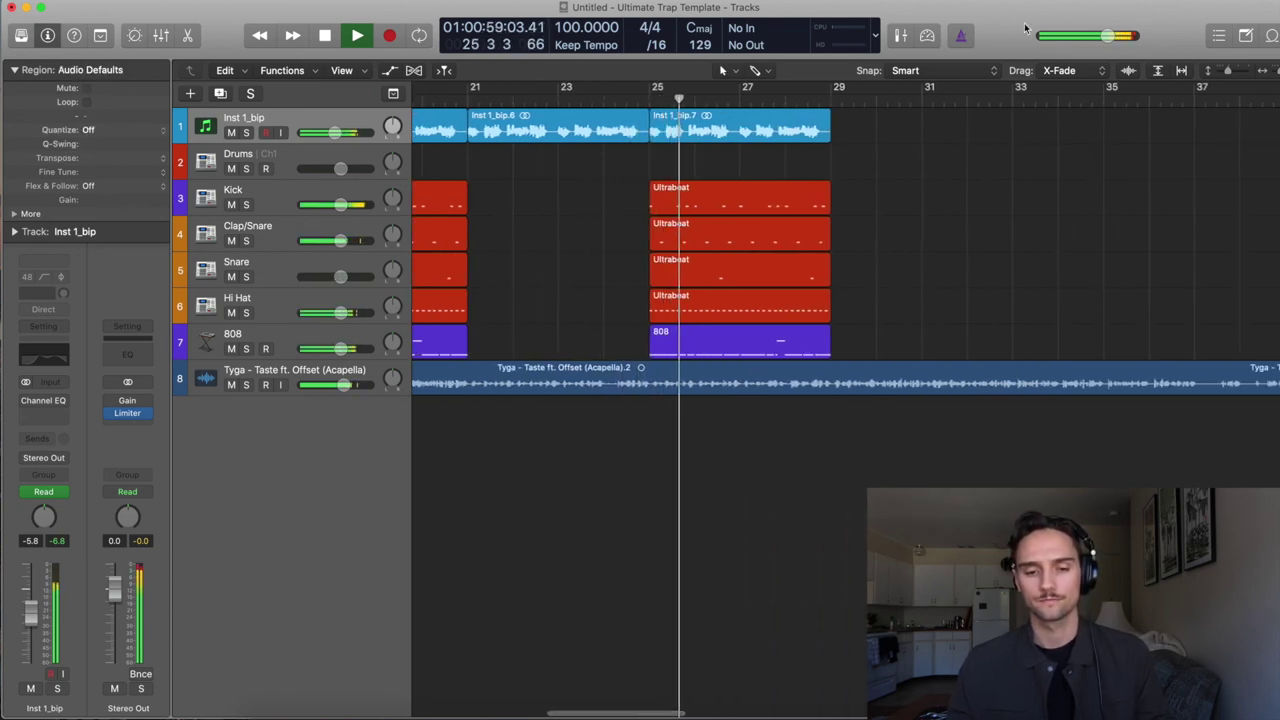